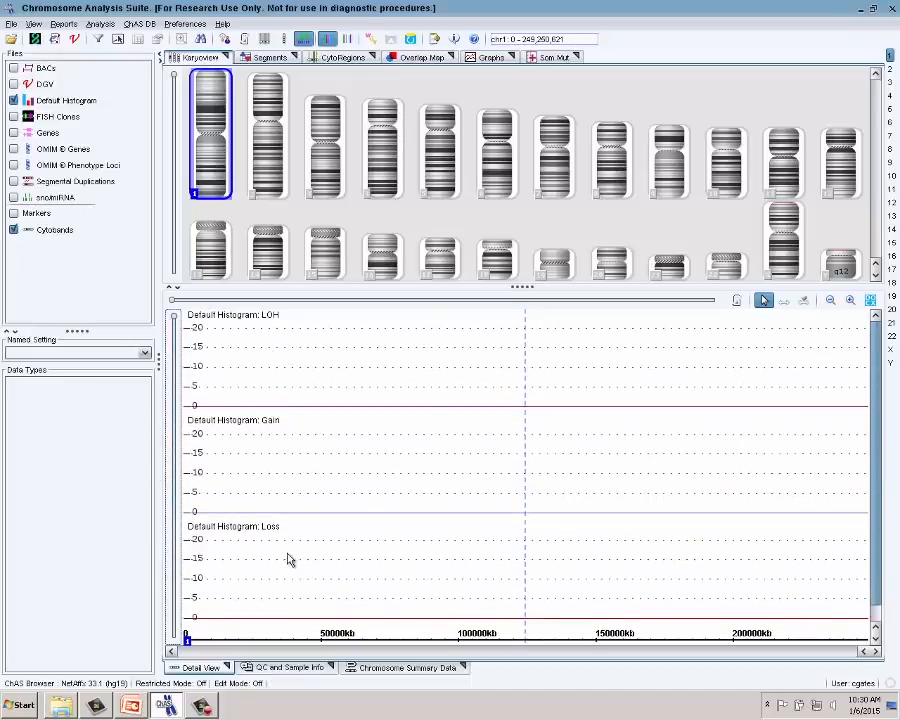
- Open ChAS DB > Database Tools to bring up the ChAS server sign-in page in the browser
mouse_move(288, 556)
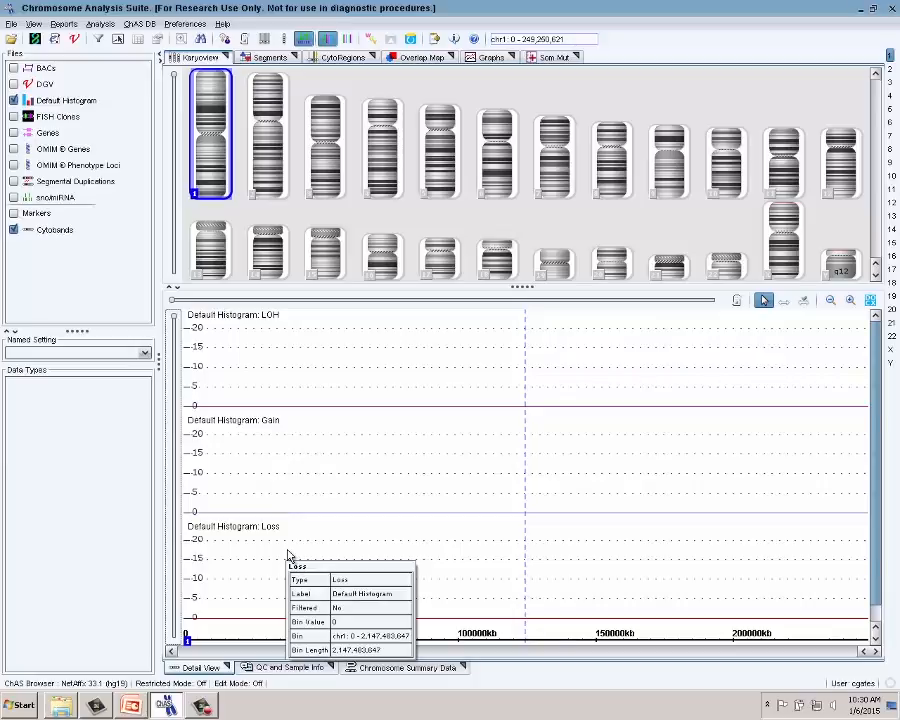
click(140, 24)
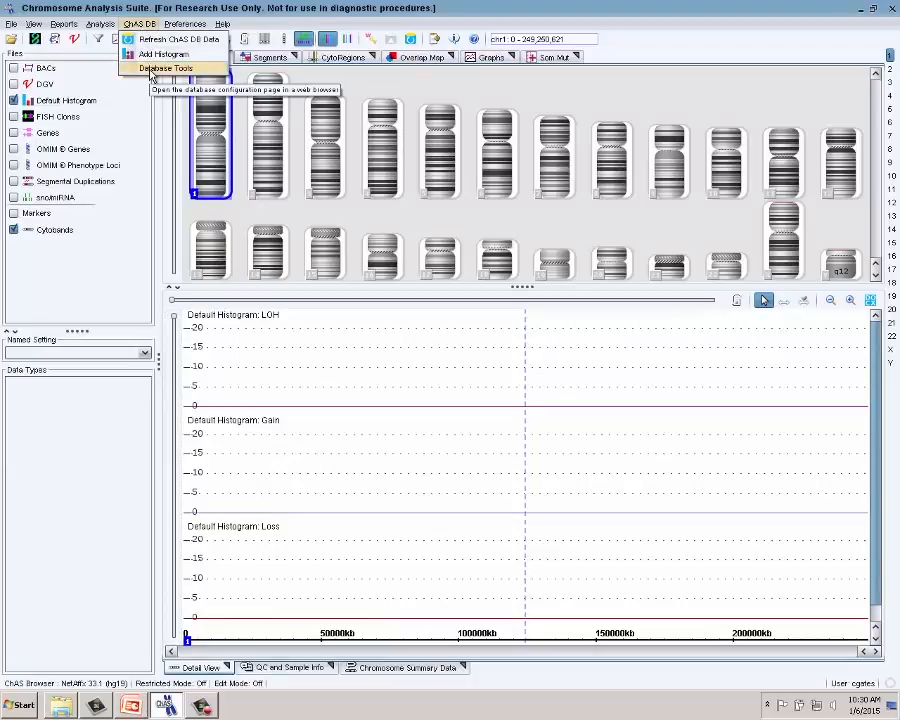
click(151, 71)
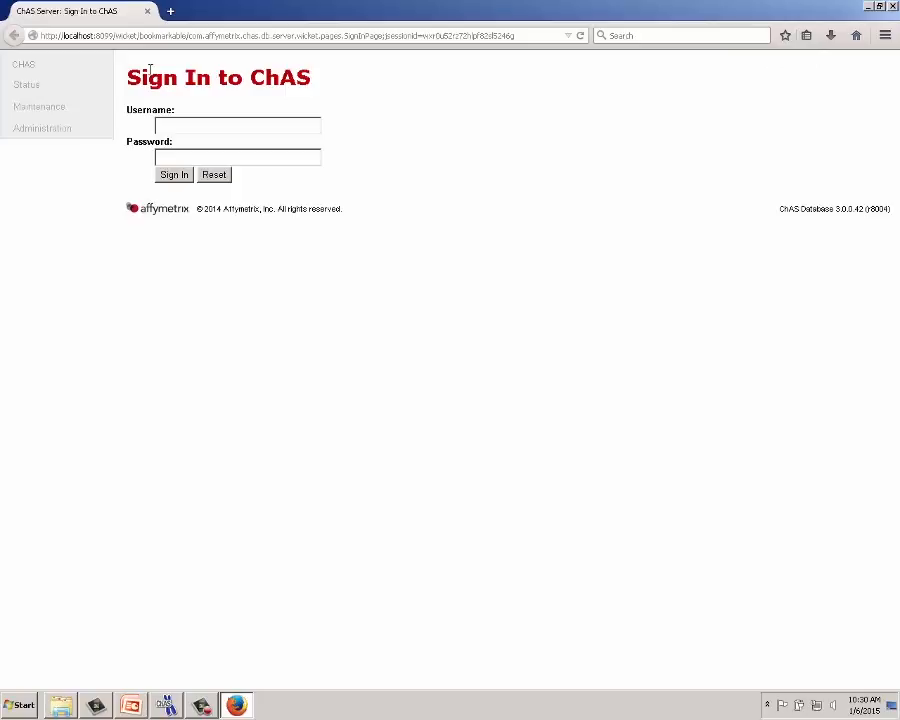
- Sign in with the administrator username and password, then decline Firefox's offer to remember the password
click(165, 124)
text(admin)
click(170, 143)
click(183, 155)
text(admin)
click(174, 174)
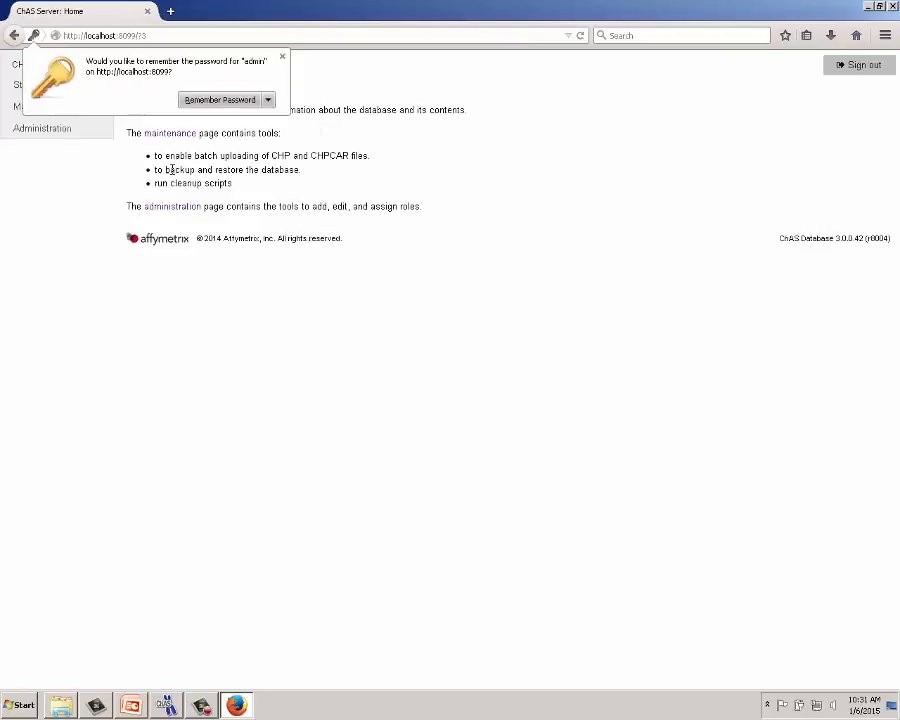
click(283, 56)
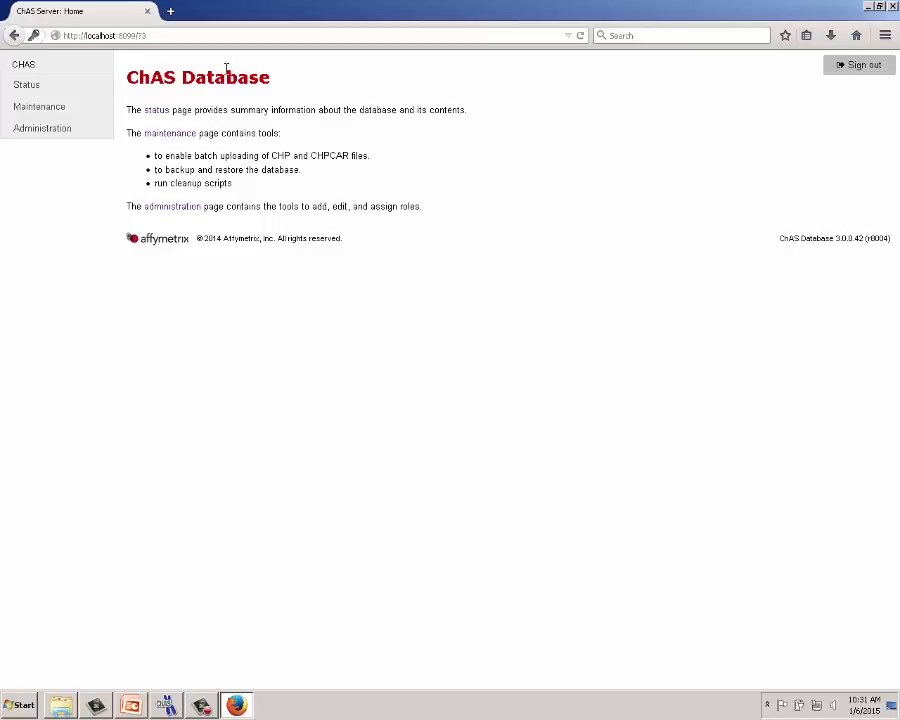
- Check the database Status (0 samples, 0 segments), then open the Maintenance Backup database page
click(27, 86)
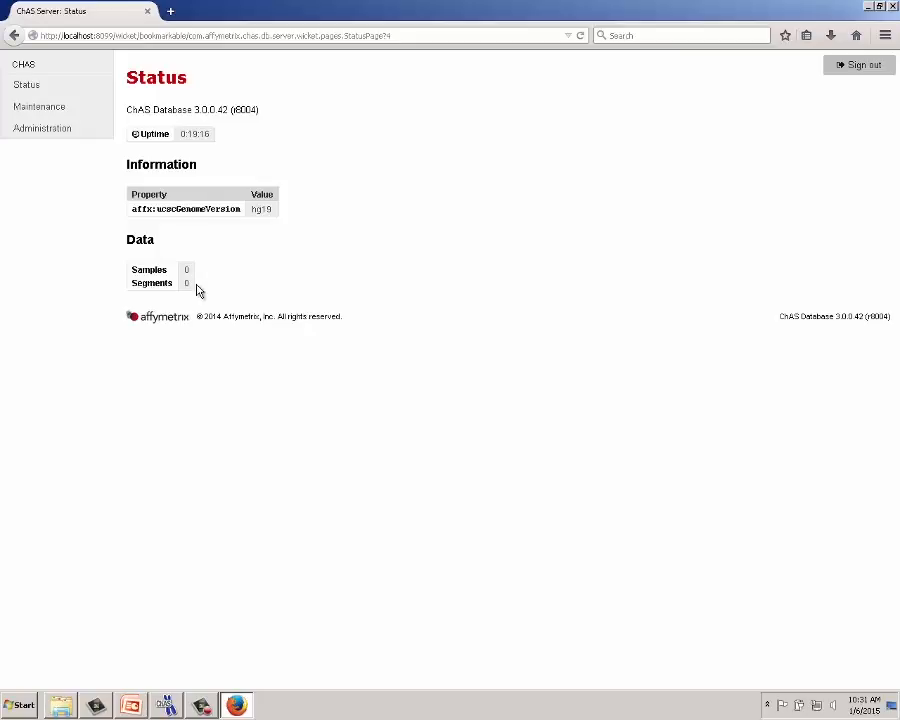
click(40, 106)
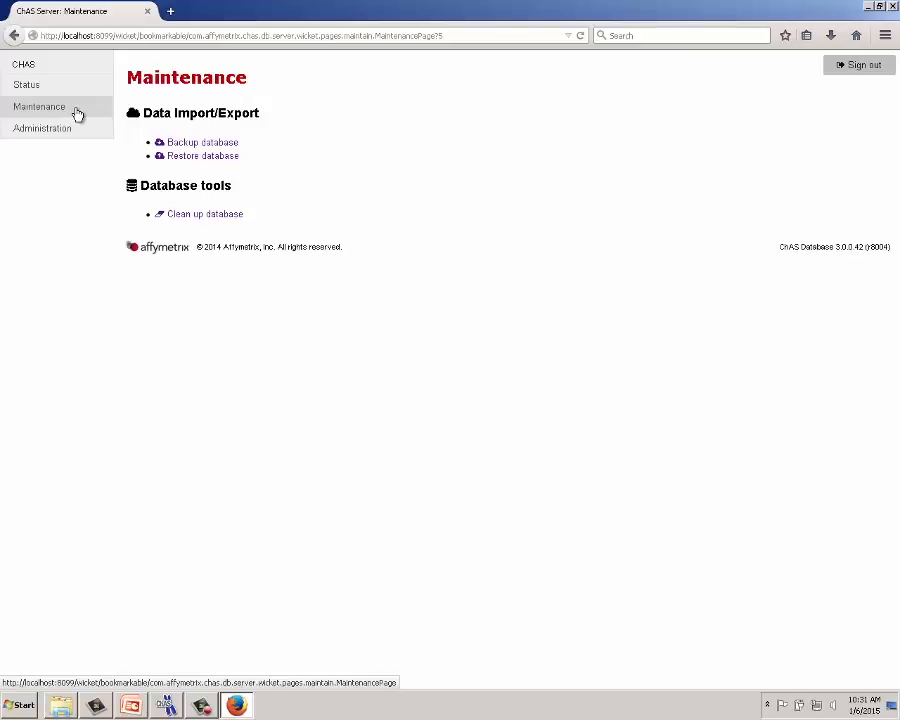
click(195, 146)
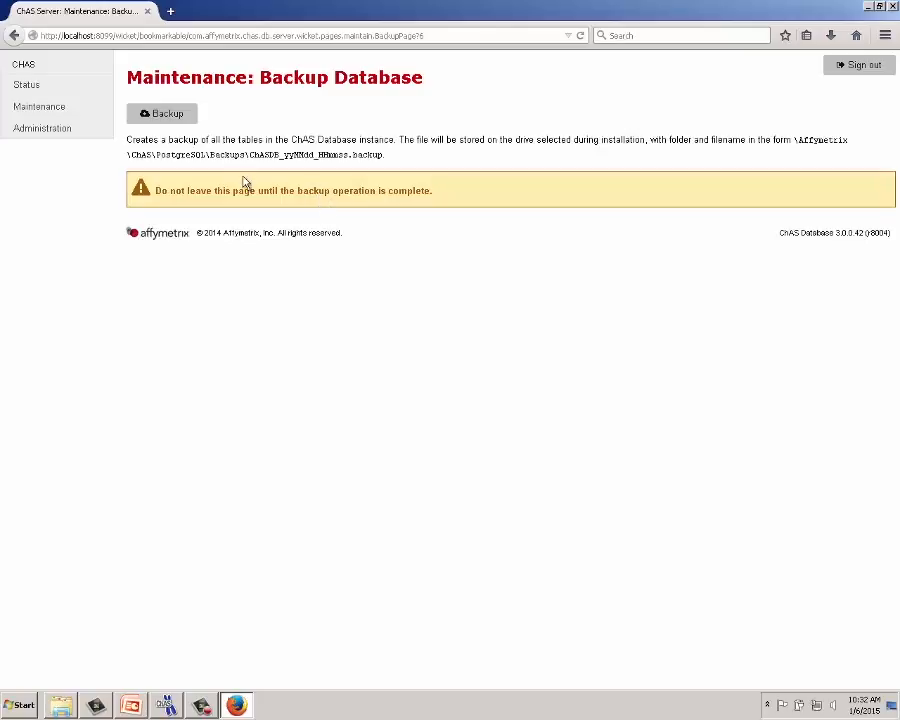
- Back up the ChASDB database, then minimize Firefox and close the leftover Videos window
click(183, 120)
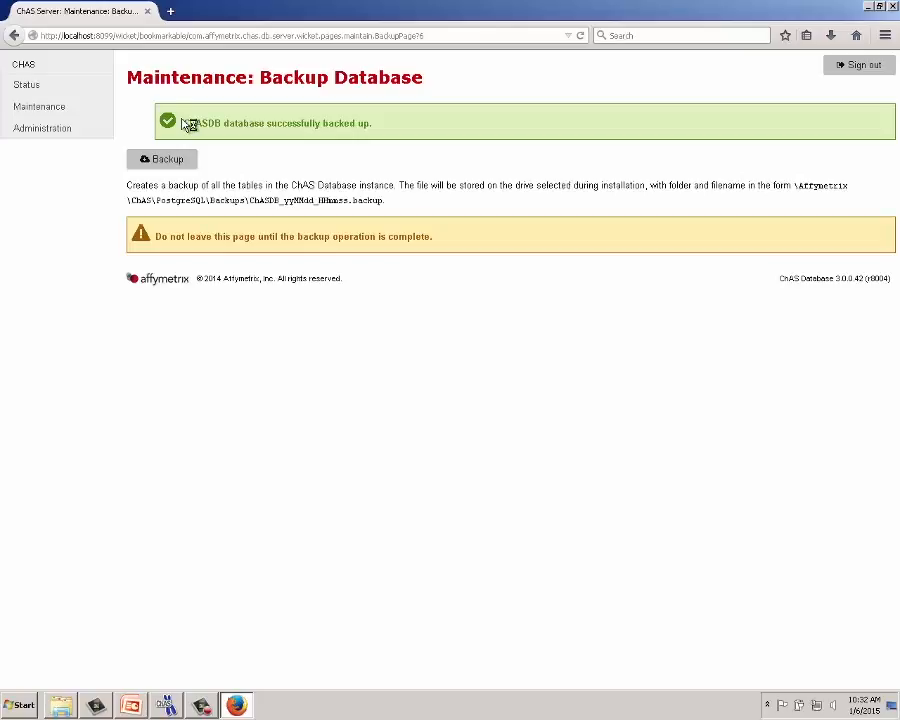
click(869, 7)
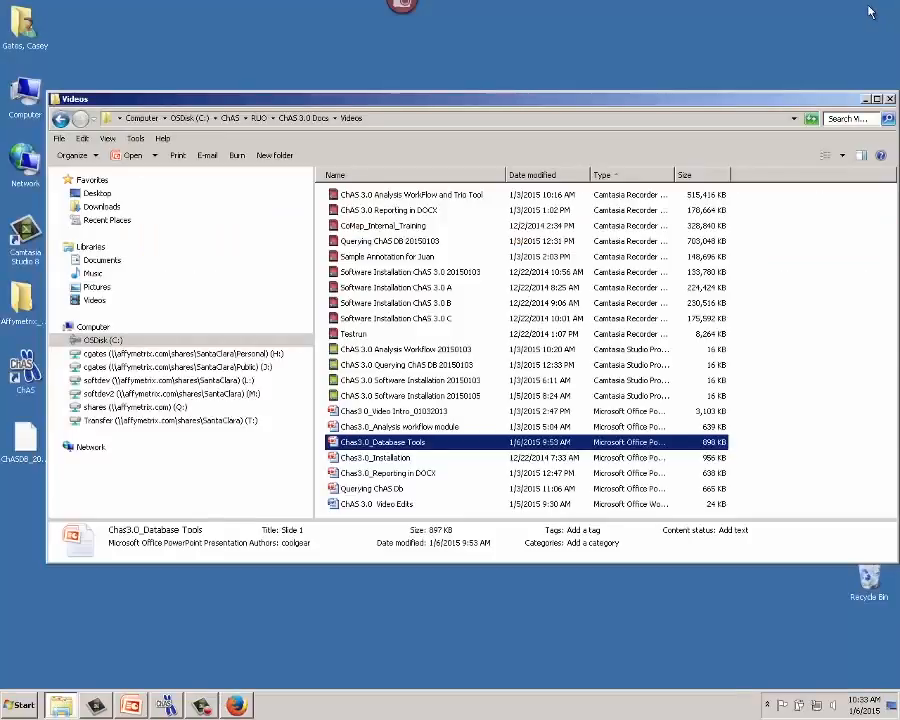
click(890, 99)
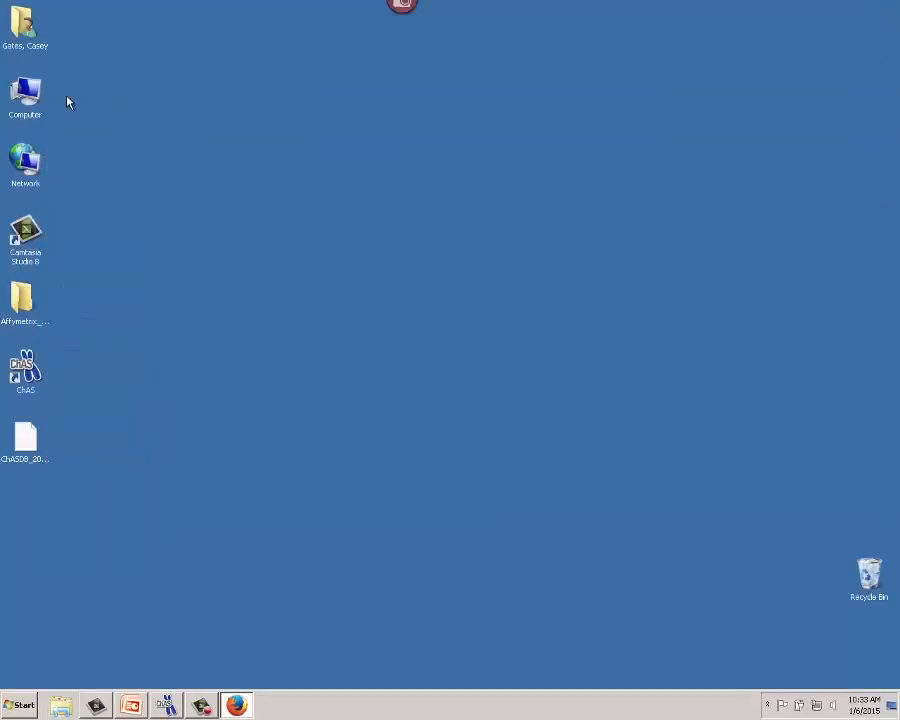
- Verify ChASDB_20150106_103236.backup (101 KB) exists in C:\Affymetrix\ChAS\PostgreSQL\Backups, then close the folder
double_click(27, 97)
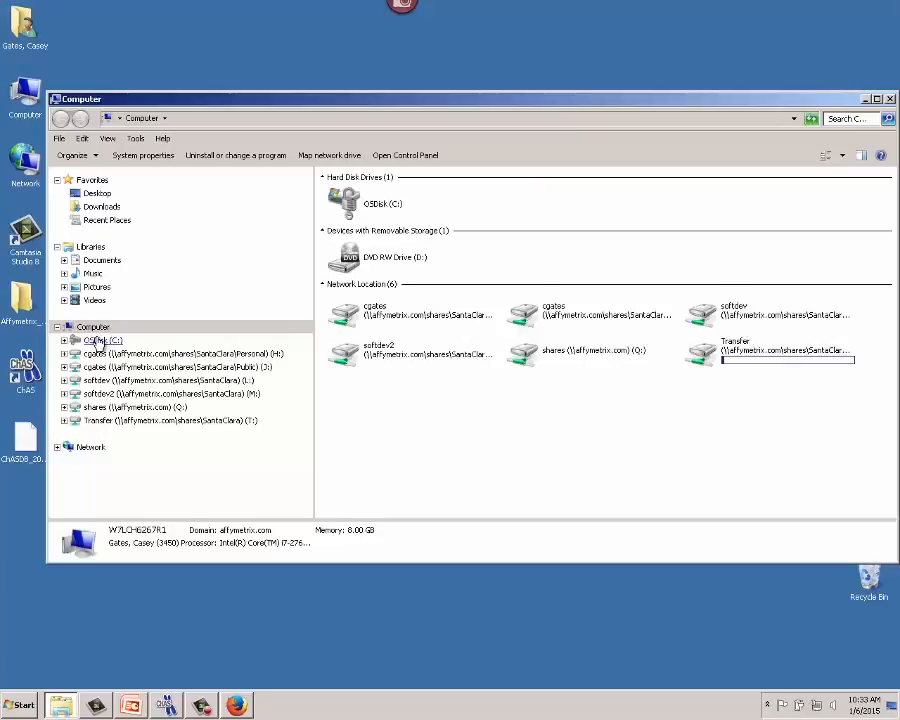
click(373, 205)
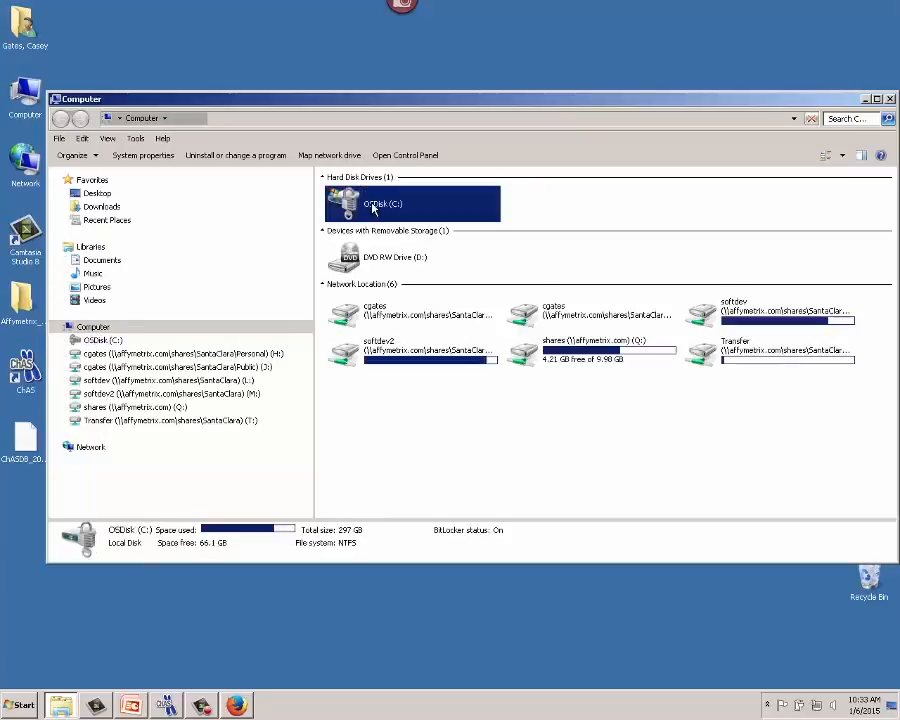
double_click(372, 207)
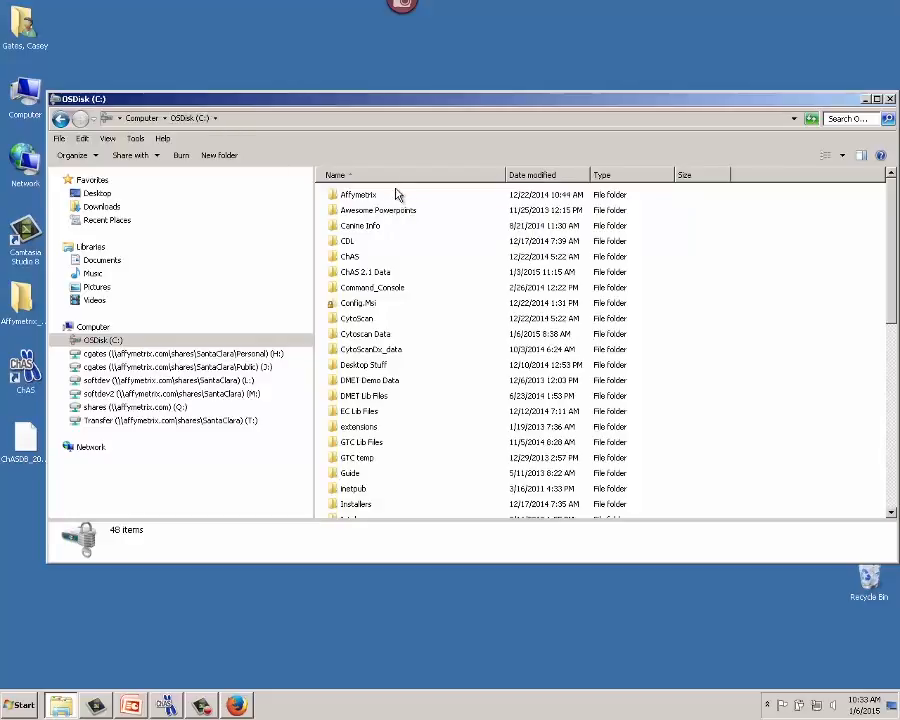
double_click(358, 196)
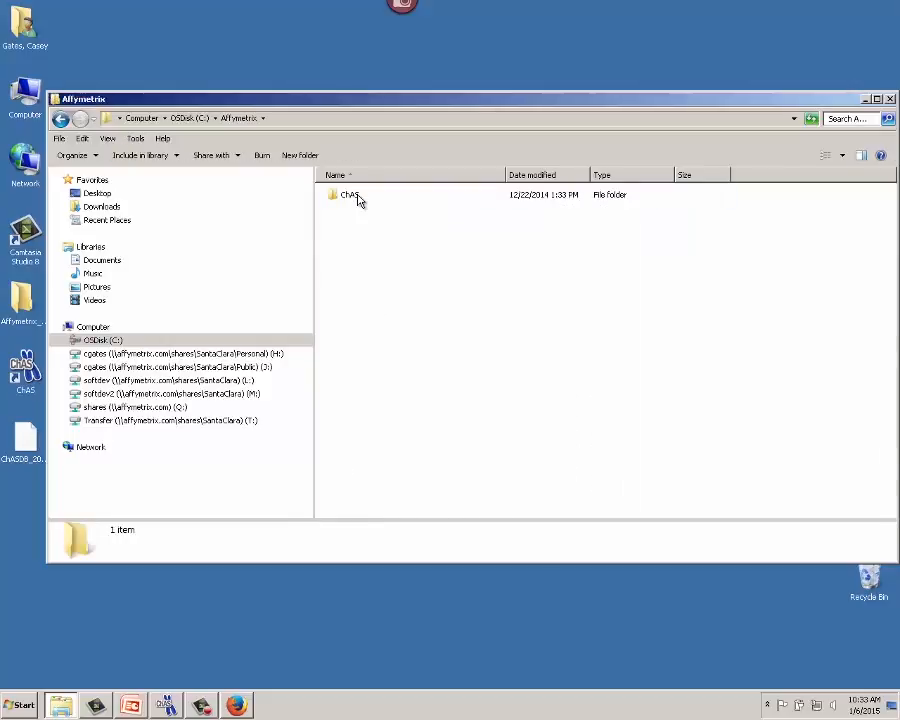
double_click(358, 198)
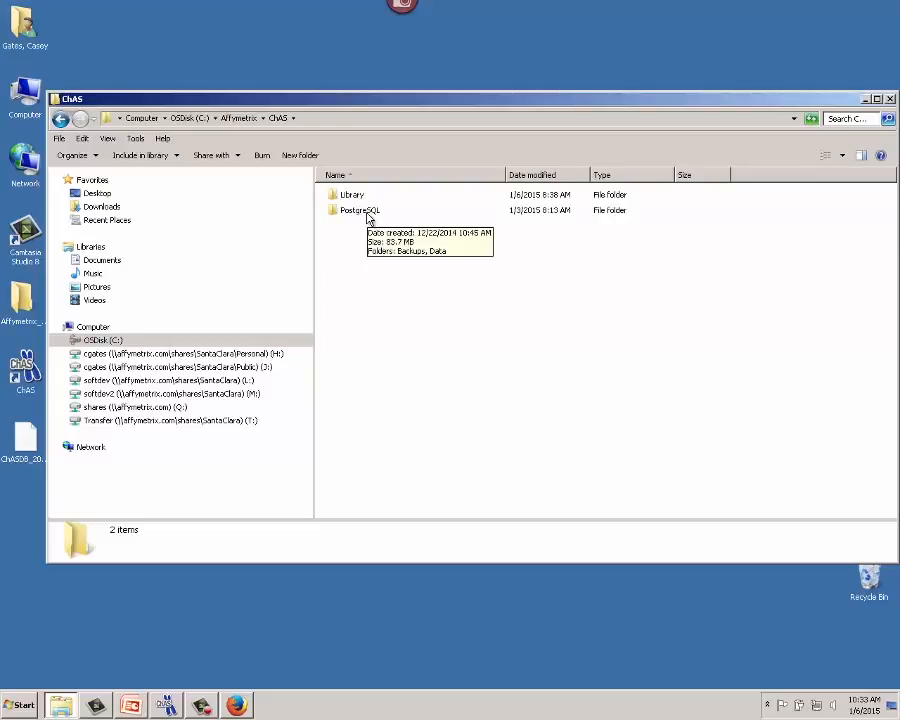
double_click(366, 214)
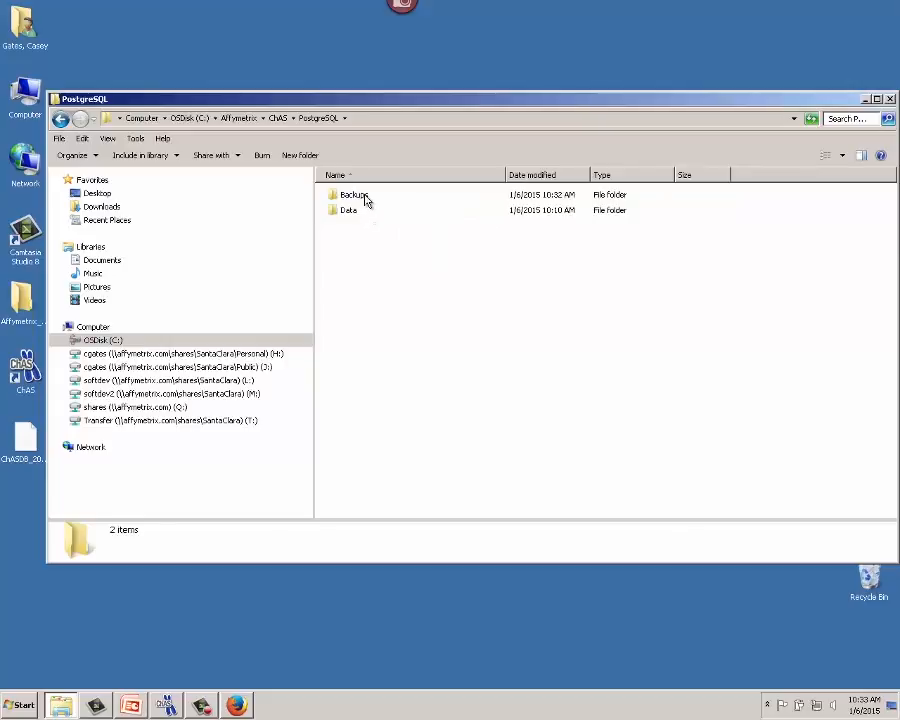
double_click(365, 199)
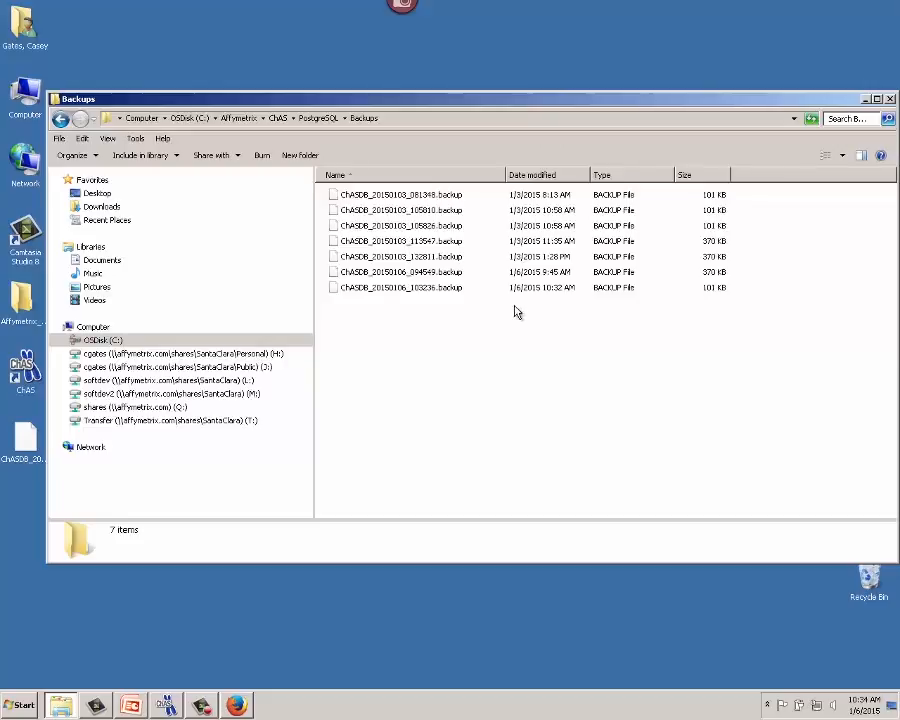
click(889, 98)
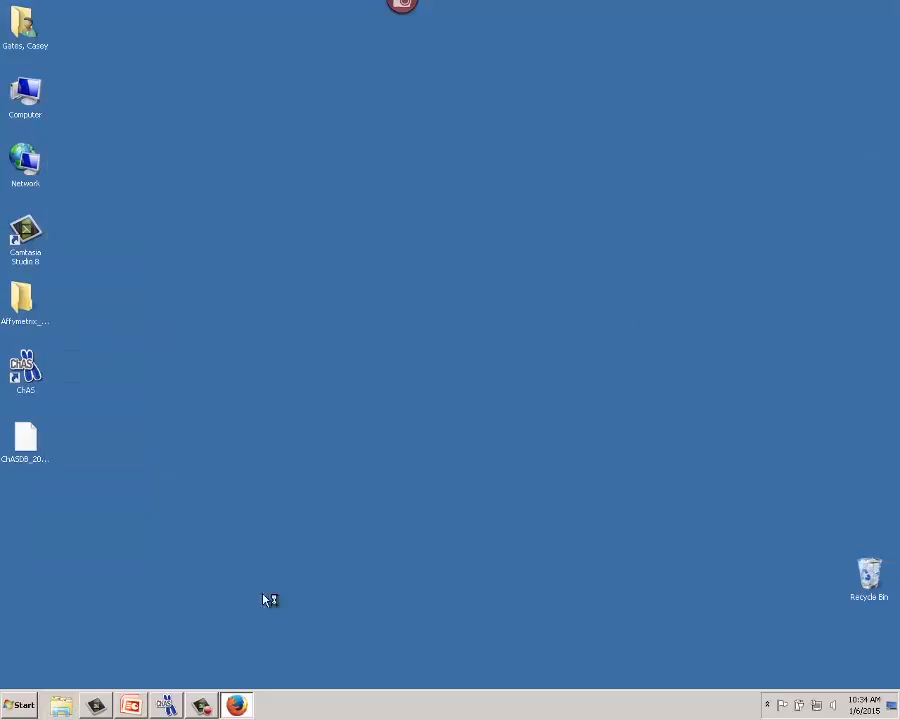
- Bring Firefox back and go to the Maintenance: Restore Database page
click(236, 704)
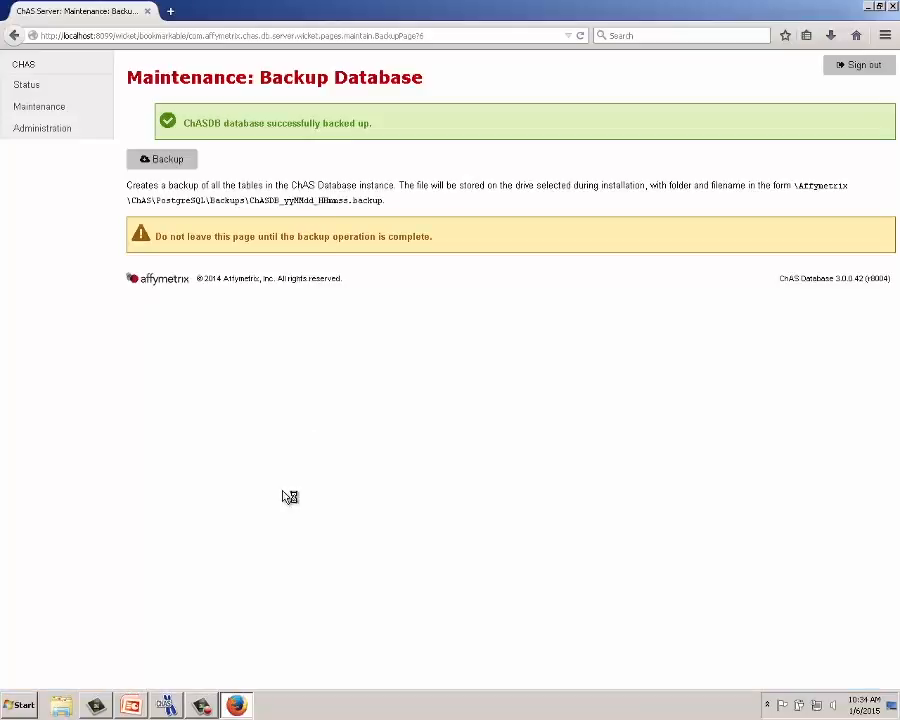
click(62, 108)
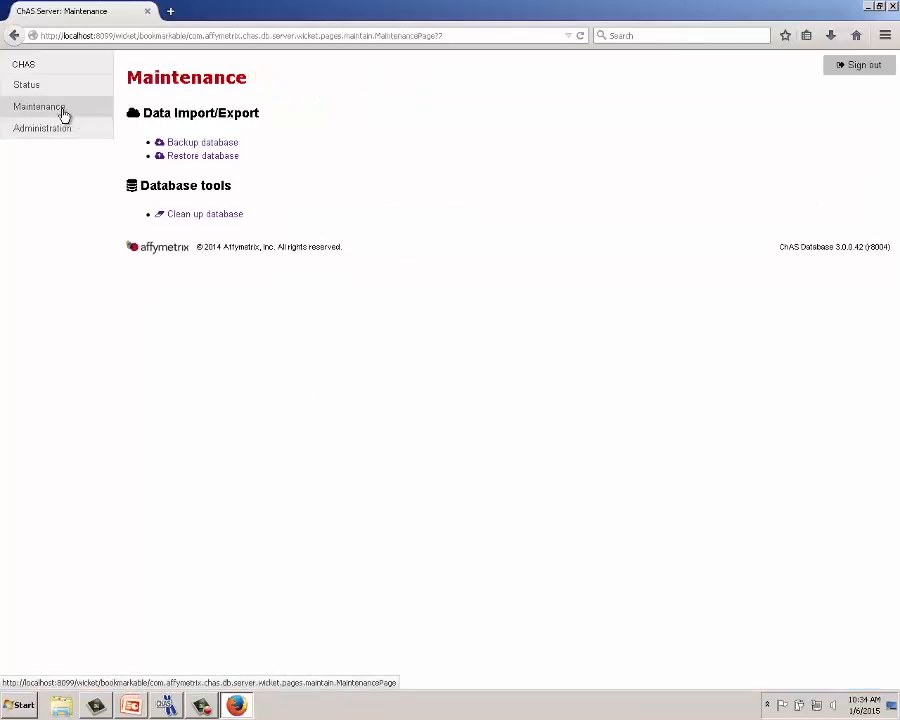
click(179, 159)
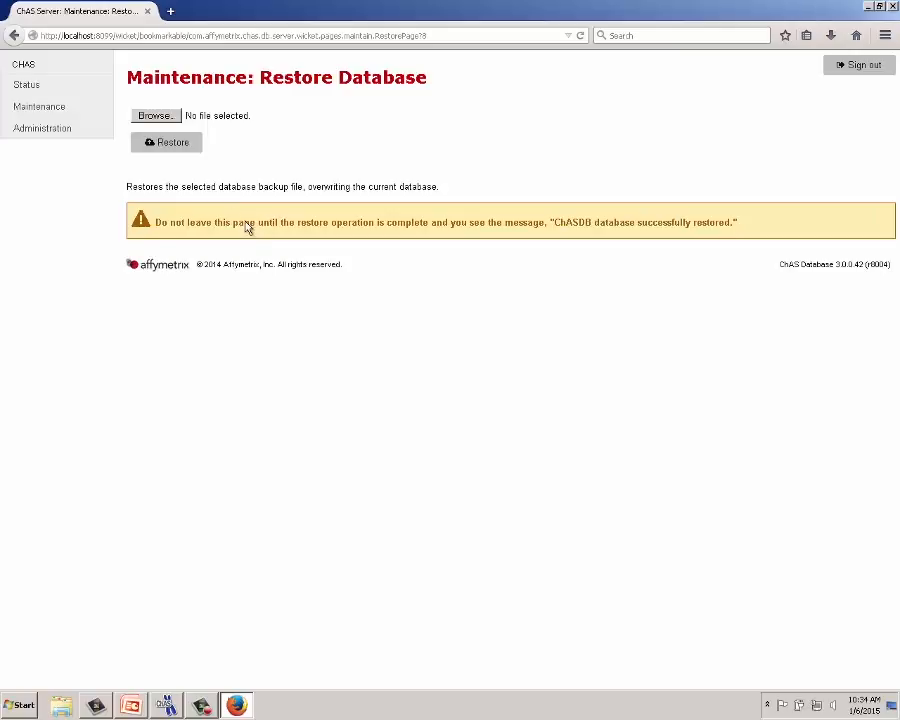
- Open the Browse... file upload dialog listing the ChASDB backup files
click(165, 117)
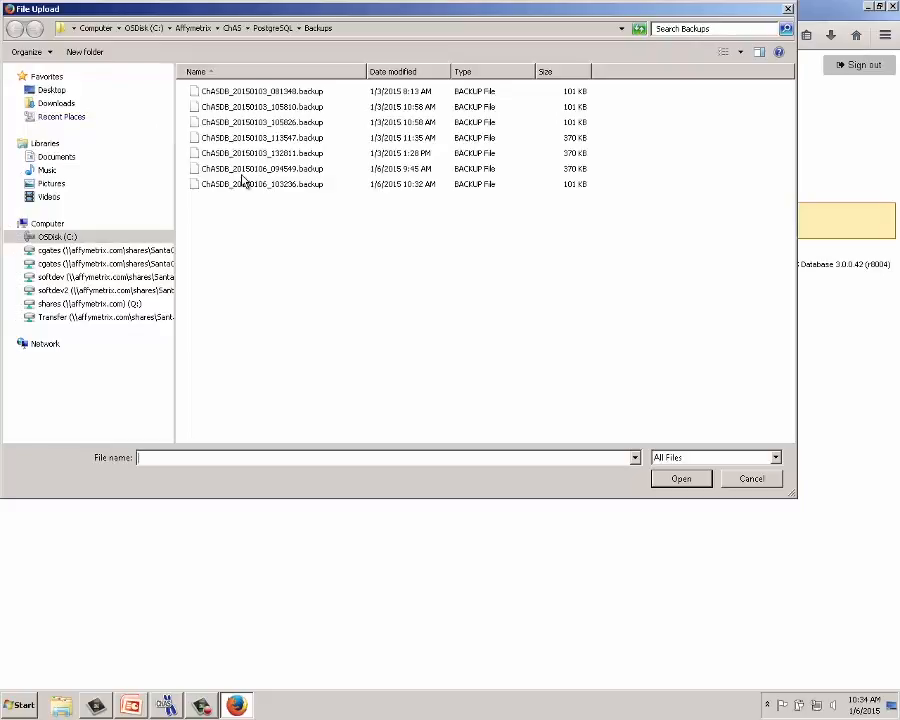
- Choose ChASDB_20141106_072935(1).backup from the Desktop and start the restore
click(52, 91)
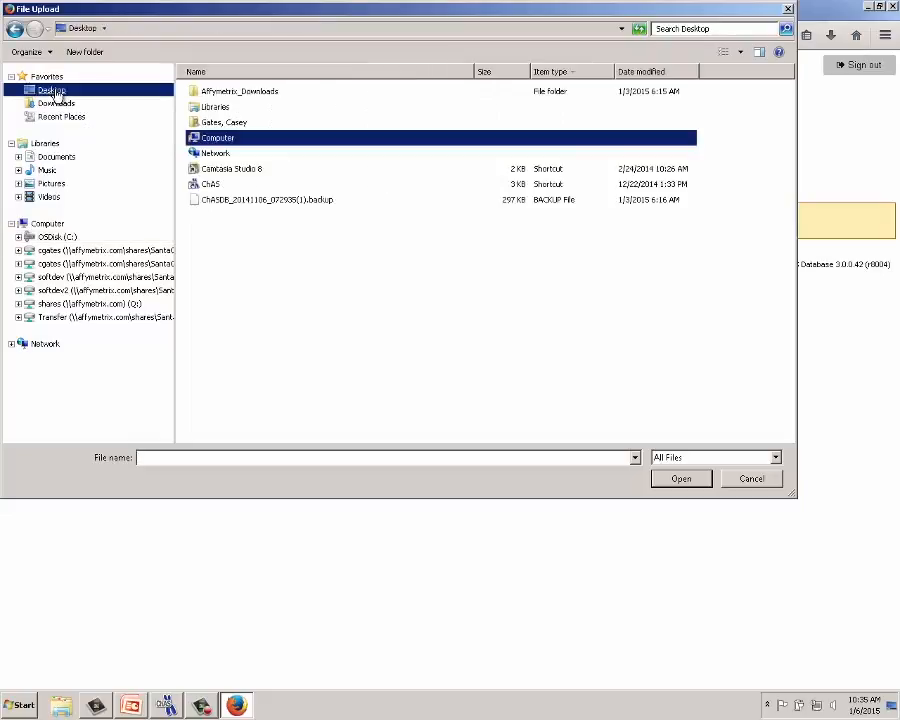
click(284, 202)
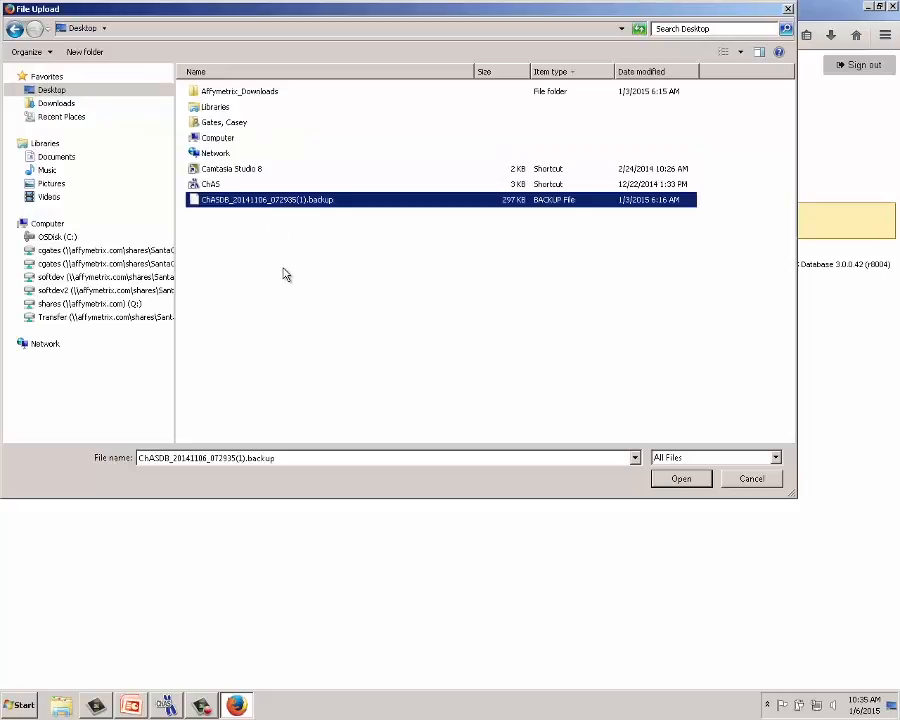
click(367, 208)
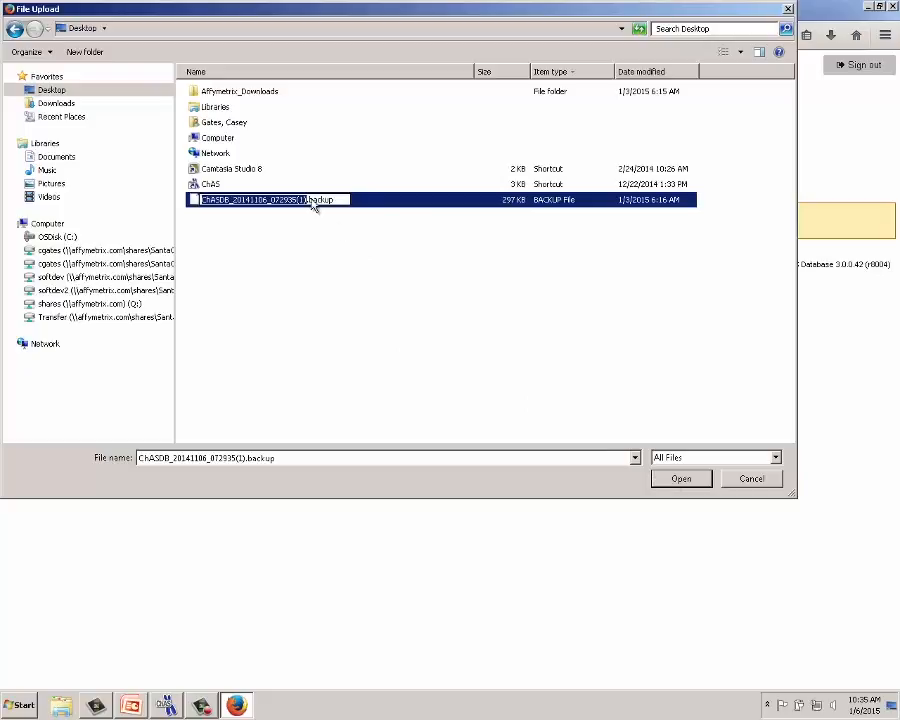
click(683, 484)
click(686, 483)
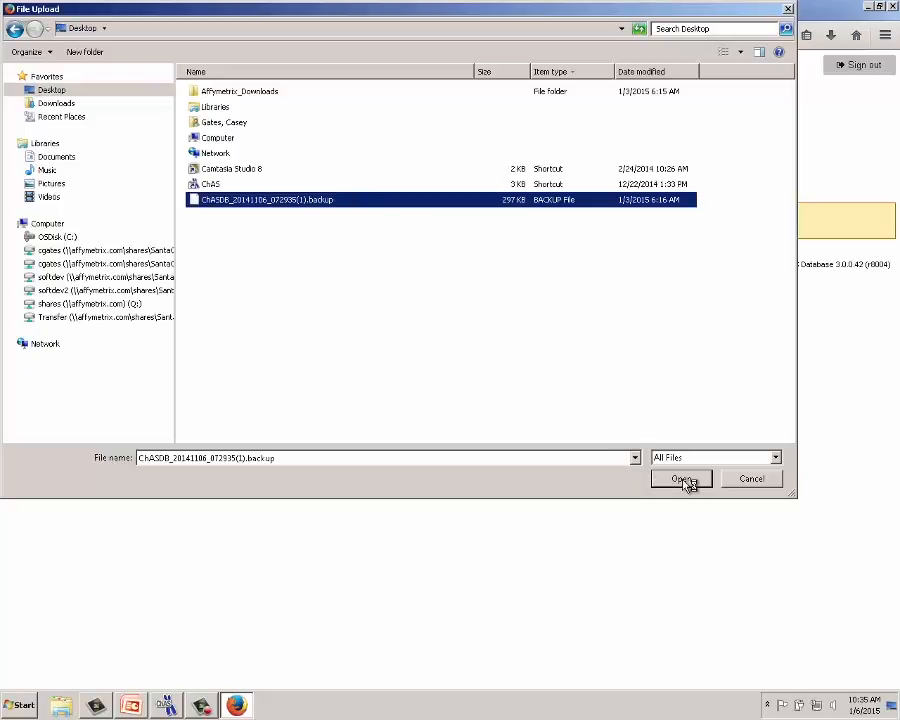
click(684, 482)
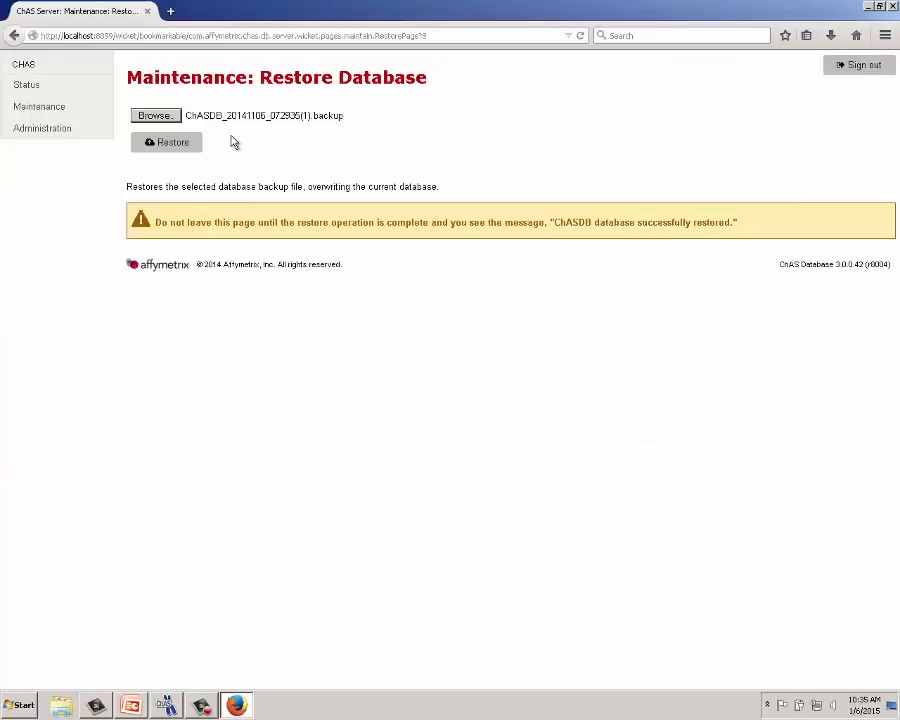
click(164, 143)
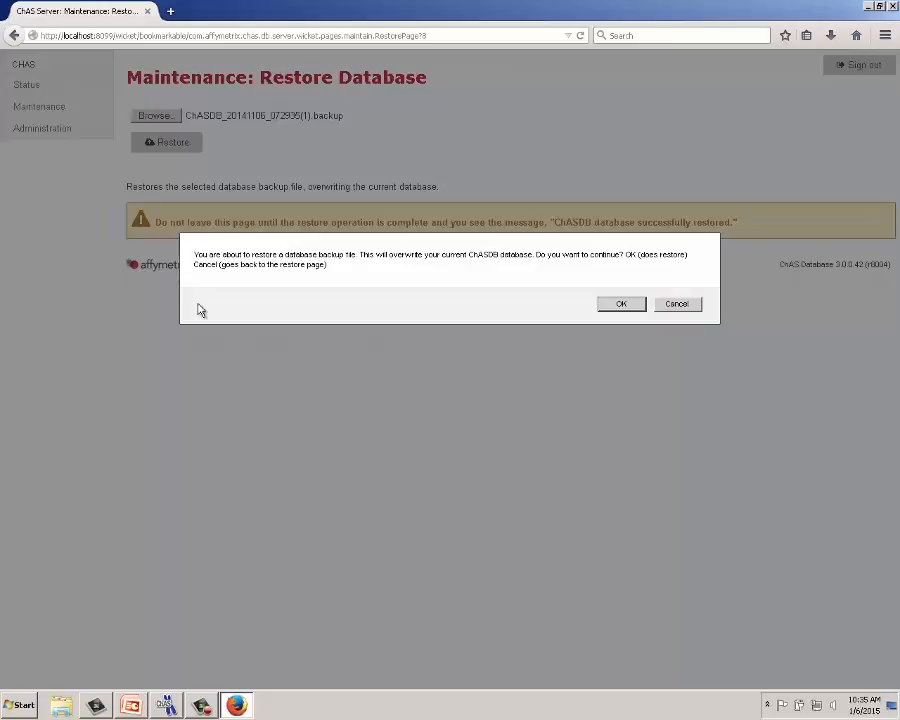
- Confirm overwriting the current database with the backup, then switch to Chromosome Analysis Suite
click(618, 306)
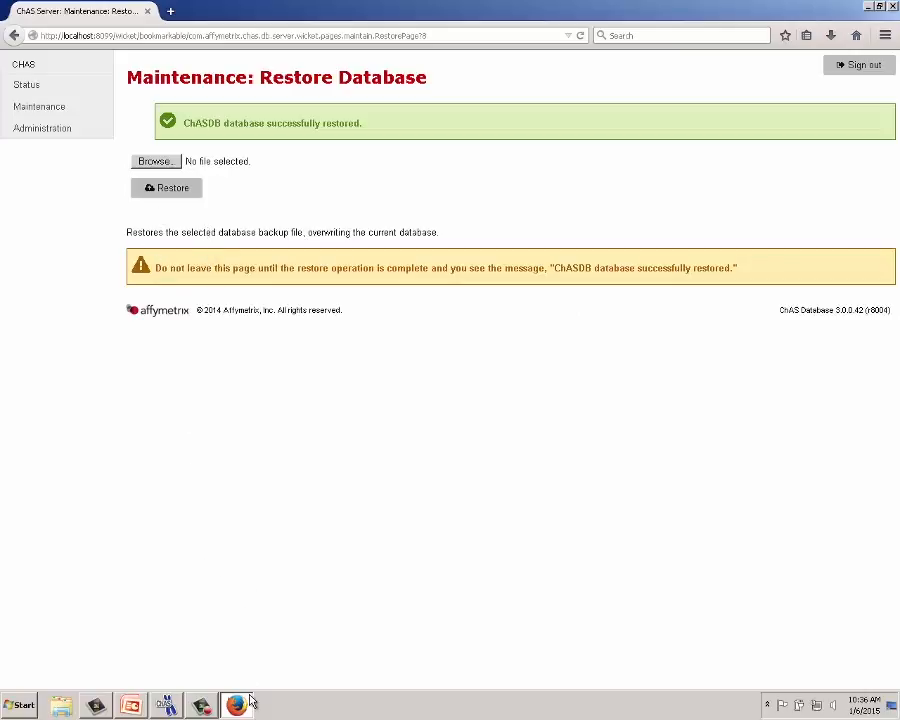
click(170, 705)
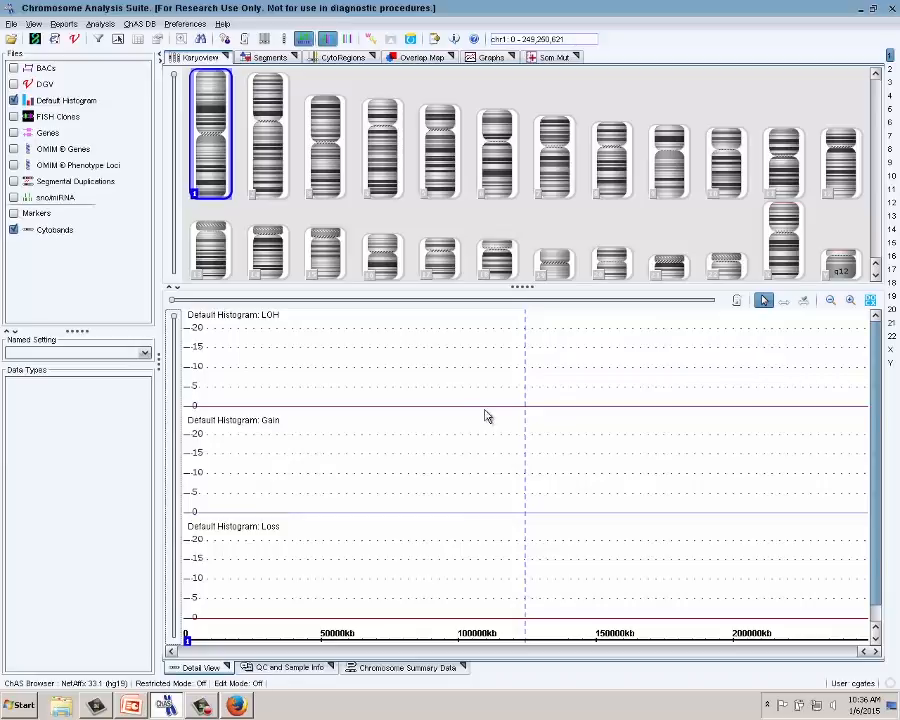
- Refresh ChAS DB data so the LOH, Gain and Loss histograms populate, then return to Firefox
click(141, 24)
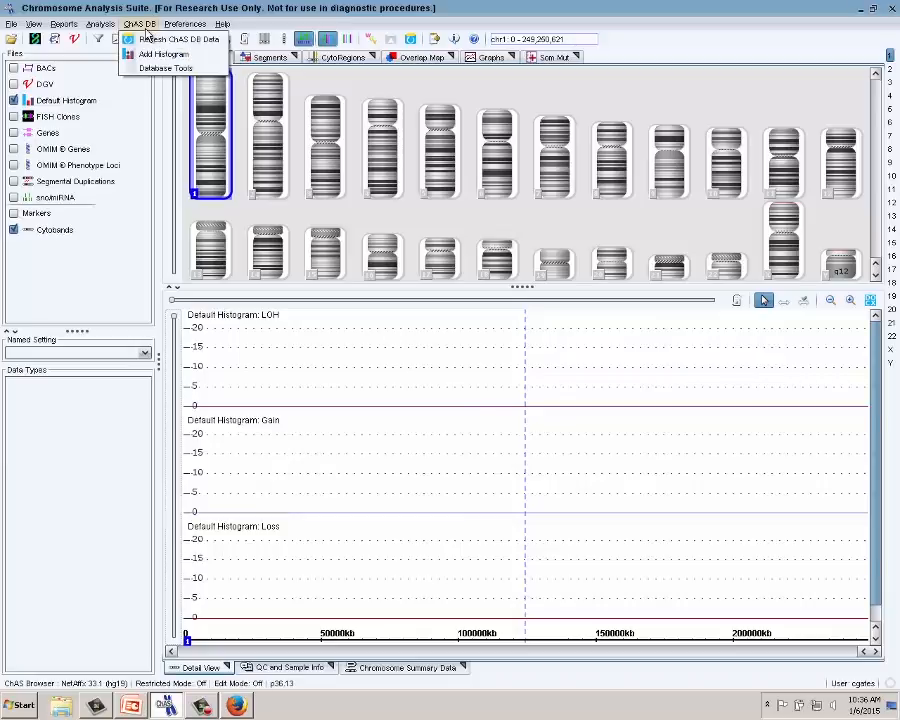
click(148, 40)
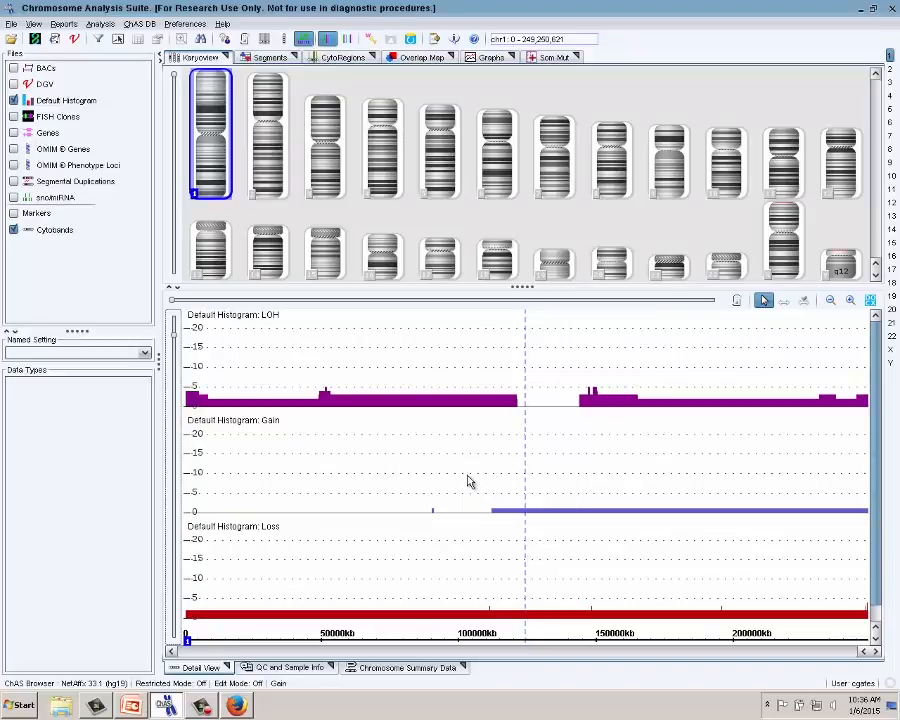
mouse_move(447, 405)
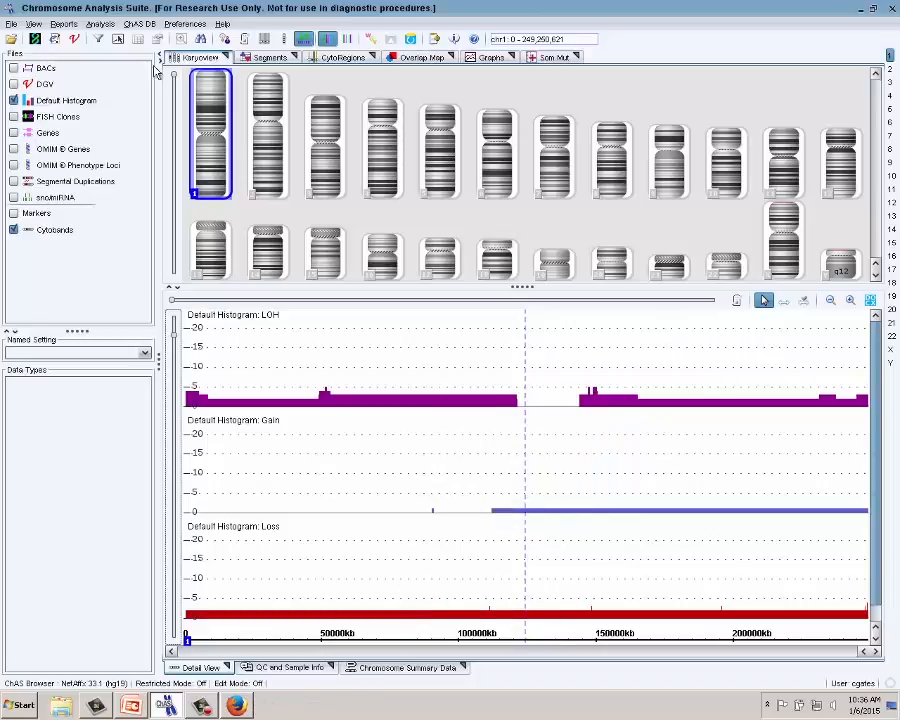
click(248, 705)
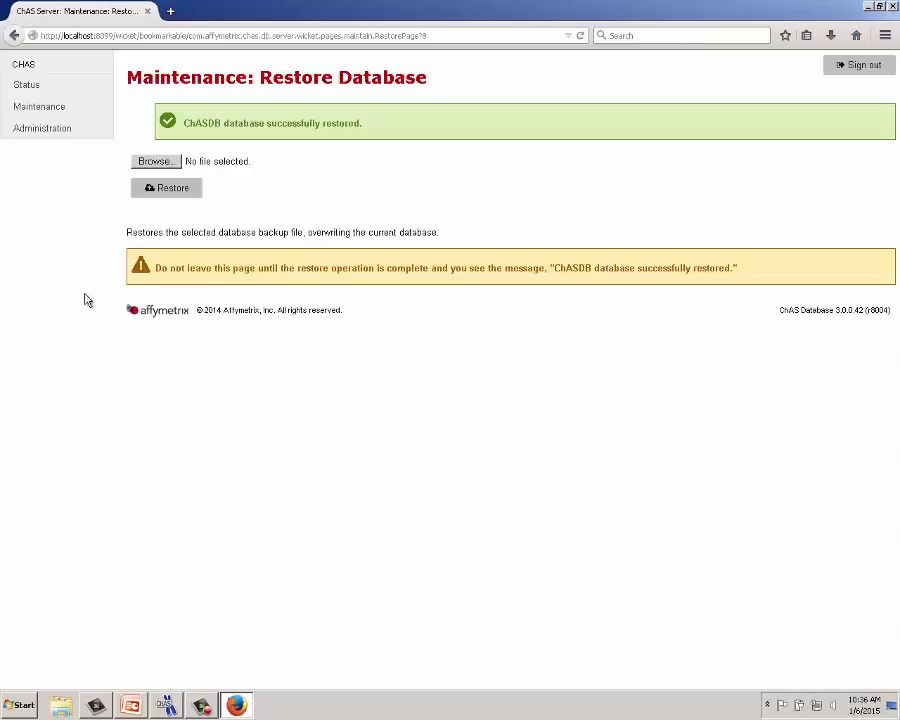
- Run Clean up database from the Maintenance pages until ChAS DB reports success
click(54, 116)
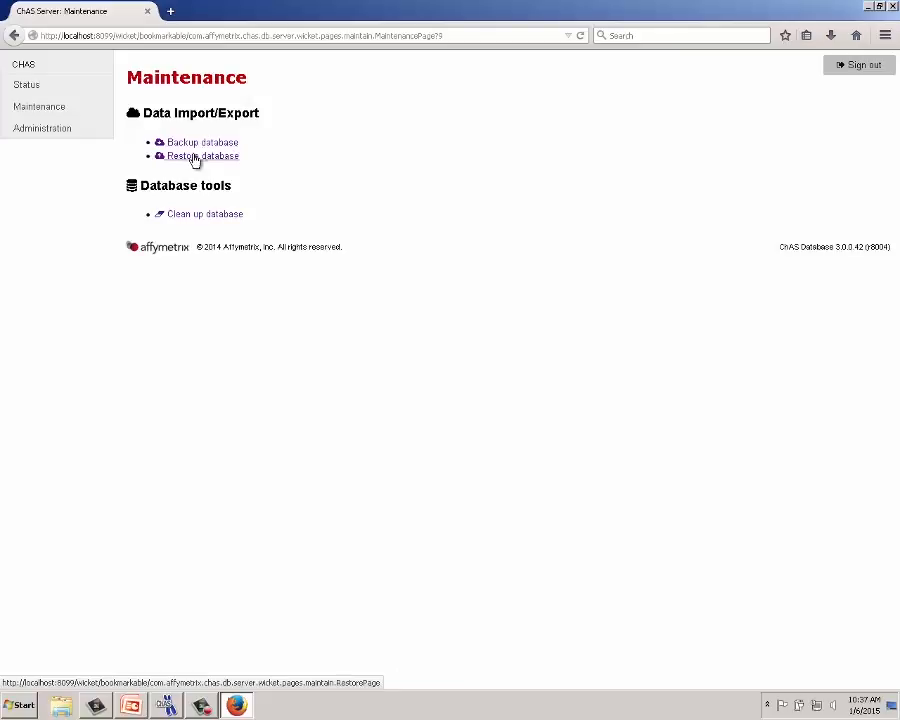
click(189, 215)
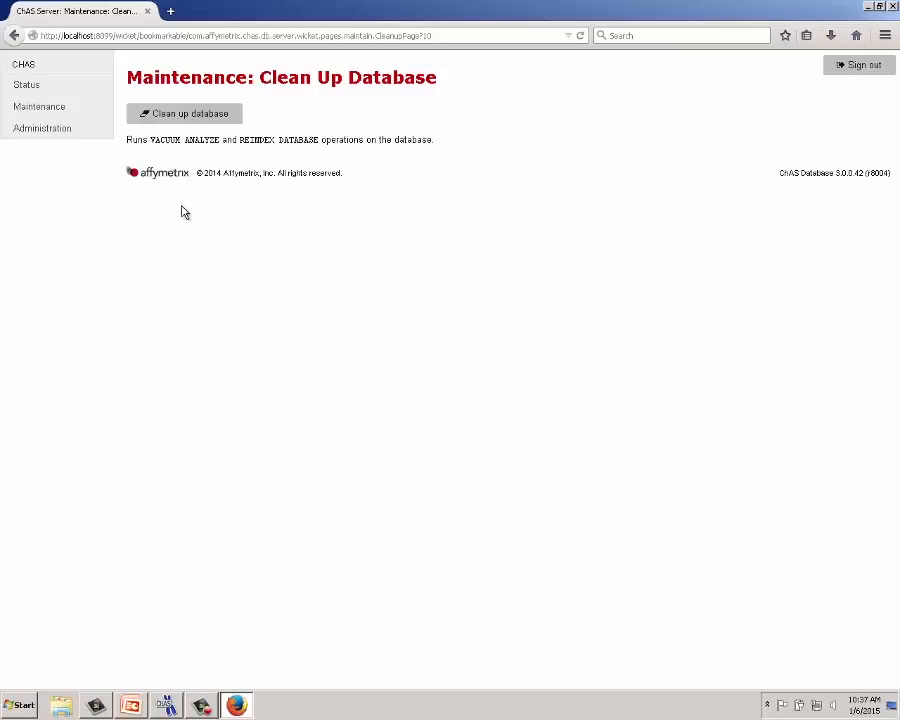
click(187, 115)
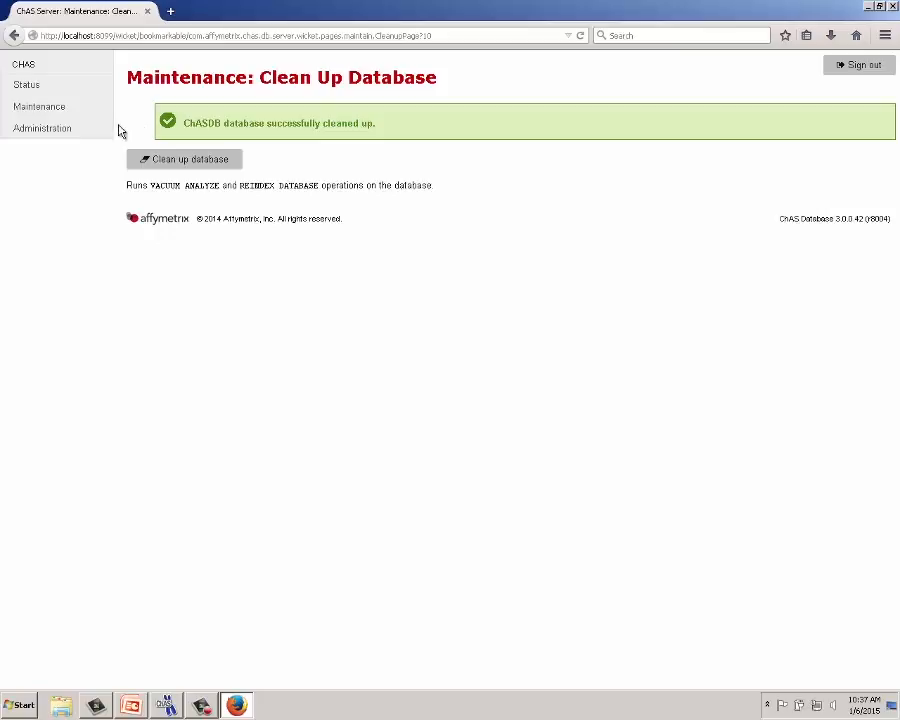
- Go to the Administration page, then show the Roles slide (slide 3) in PowerPoint
click(64, 141)
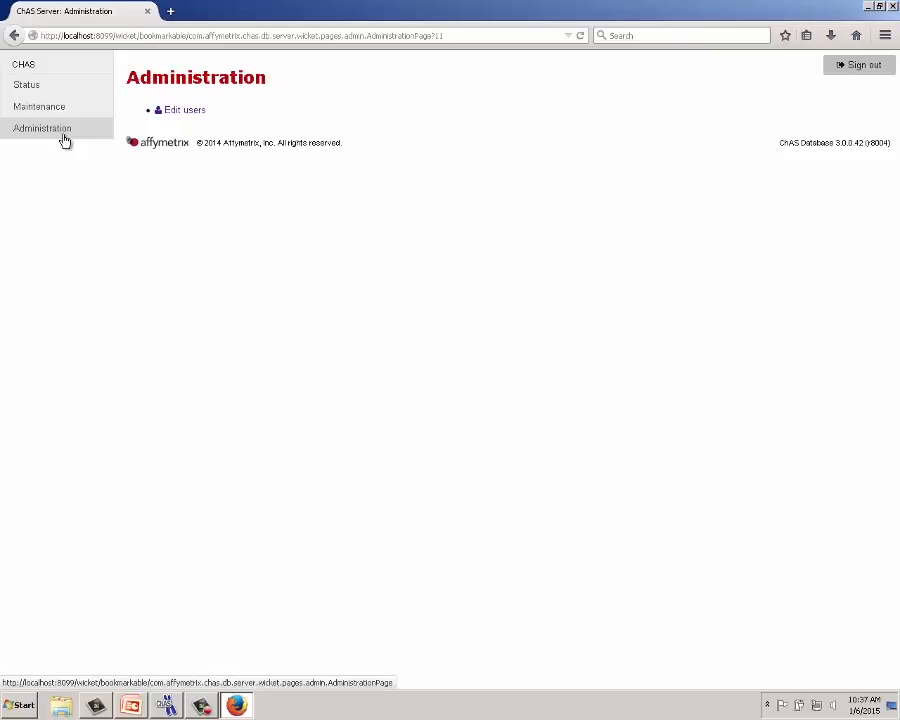
click(143, 701)
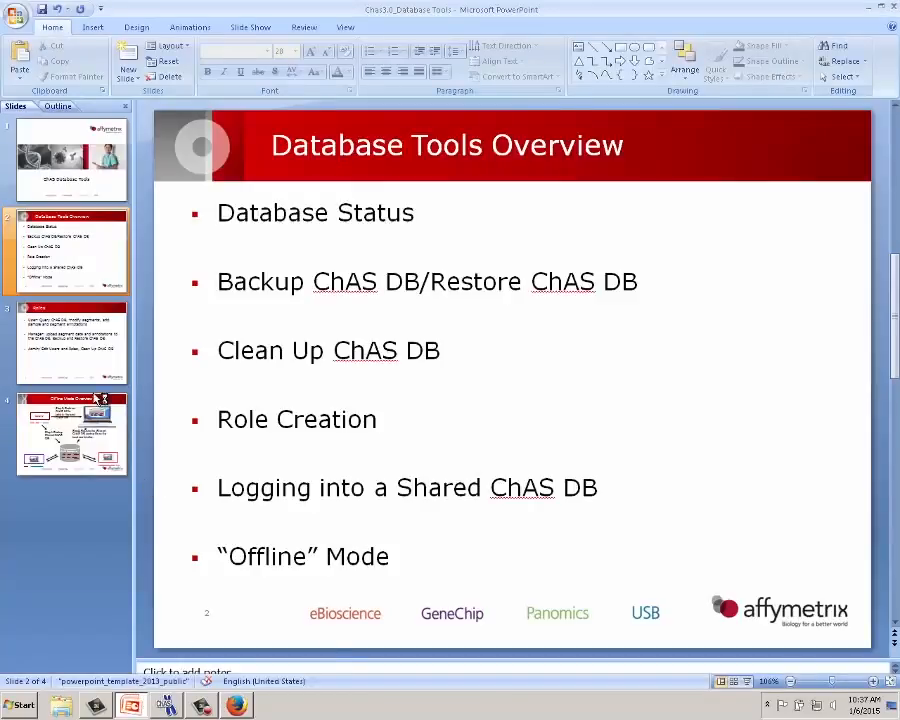
click(99, 374)
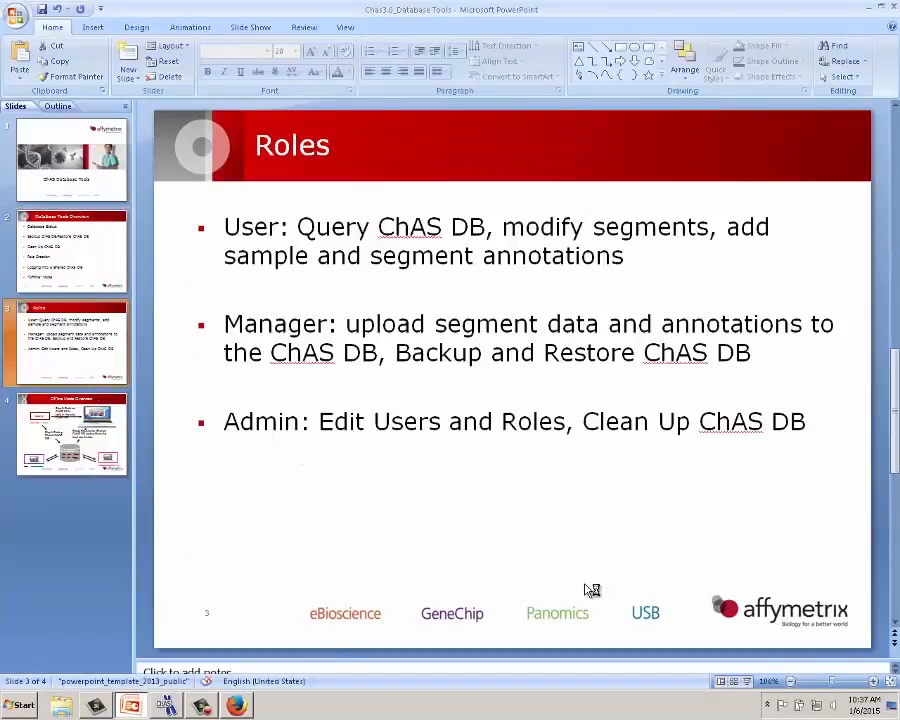
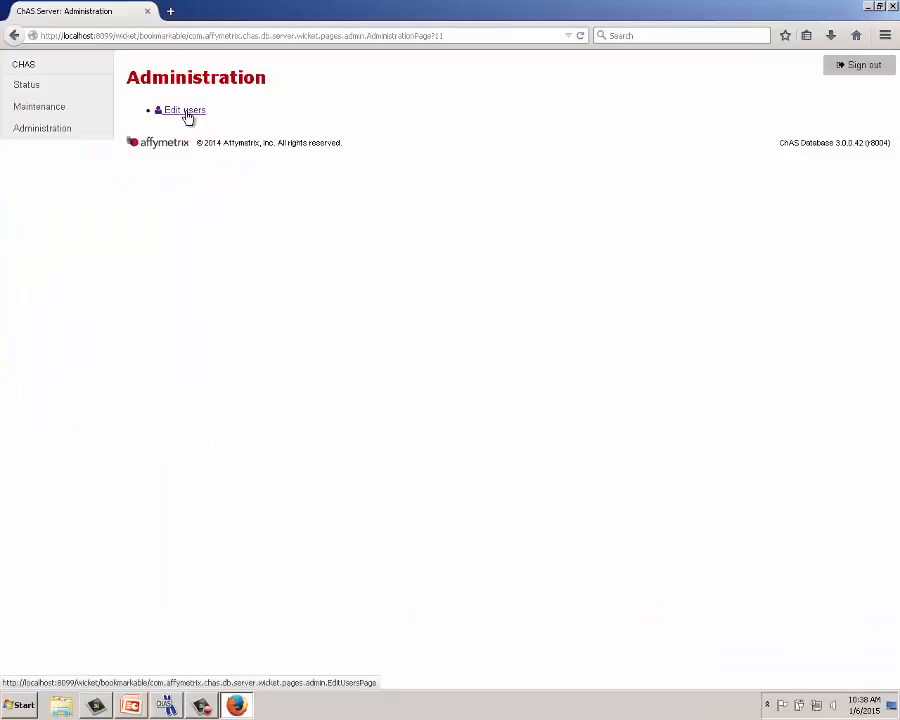
- From the Edit users list, start a new user account and enter its username
click(186, 112)
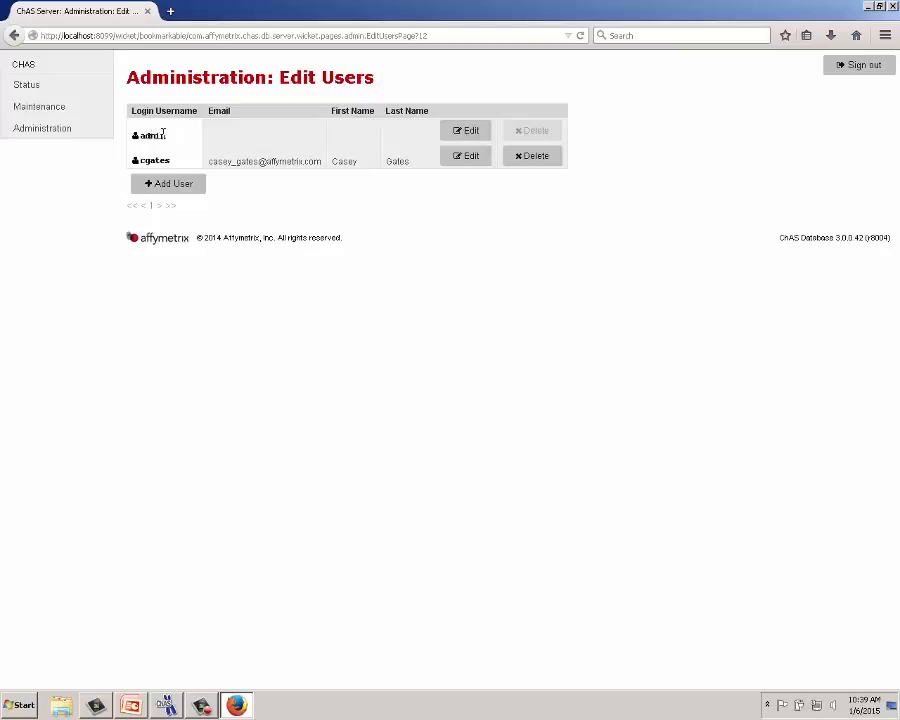
click(170, 183)
click(169, 157)
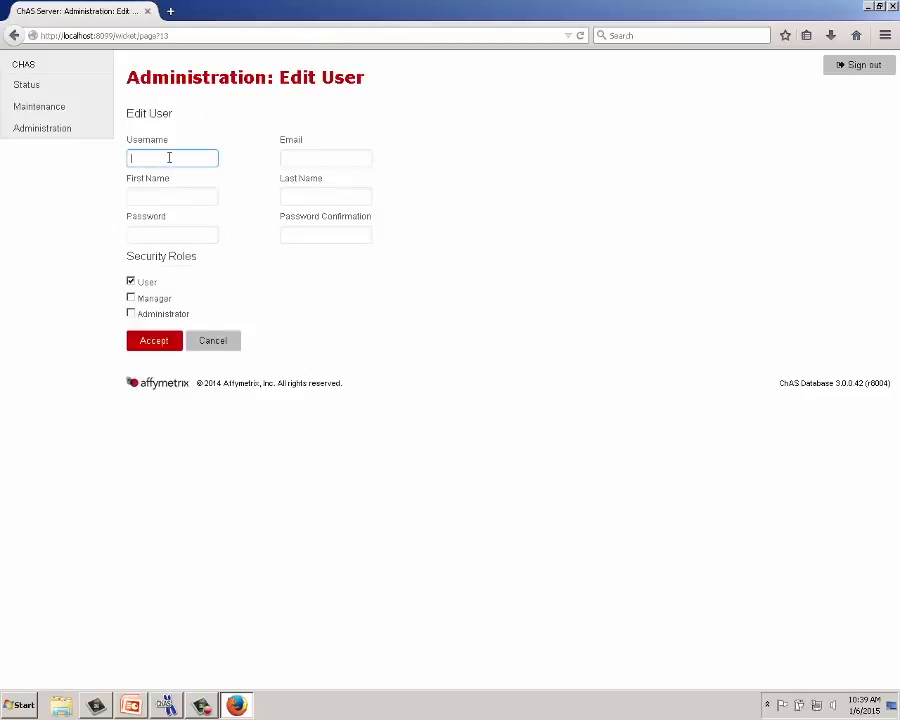
text(jdoe)
click(153, 175)
- Fill in the new user's e-mail, first and last name, password and confirmation, then accept
click(299, 157)
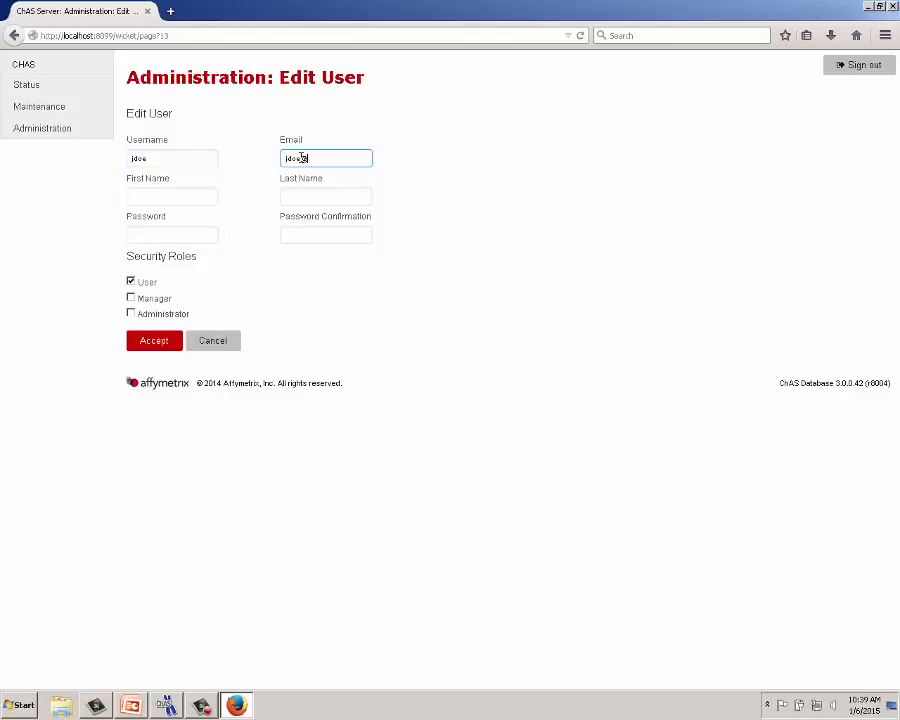
click(199, 201)
text(Jane)
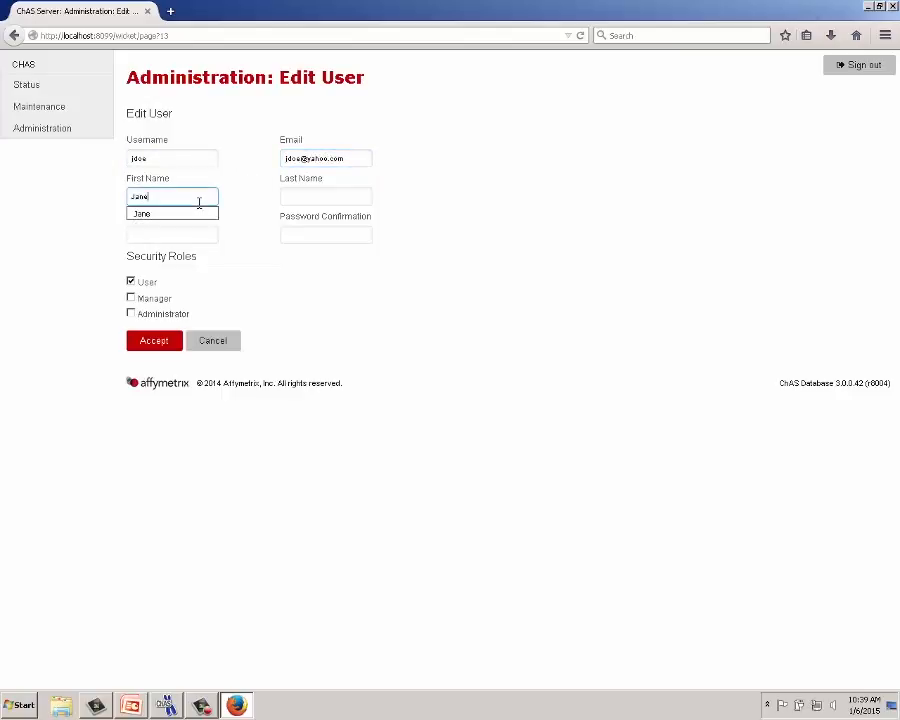
click(287, 196)
text(Doe)
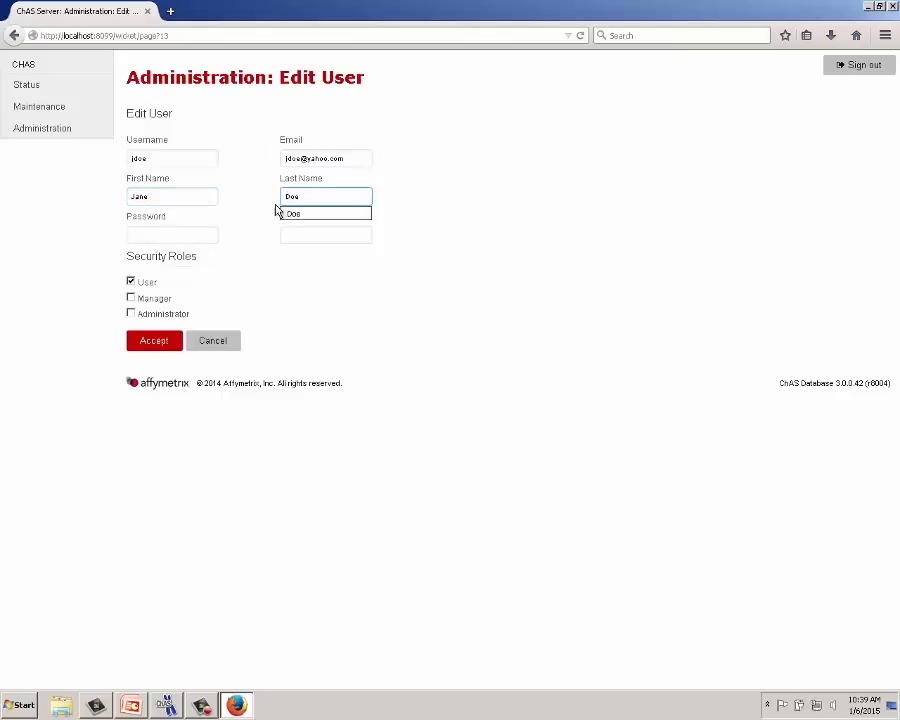
click(192, 233)
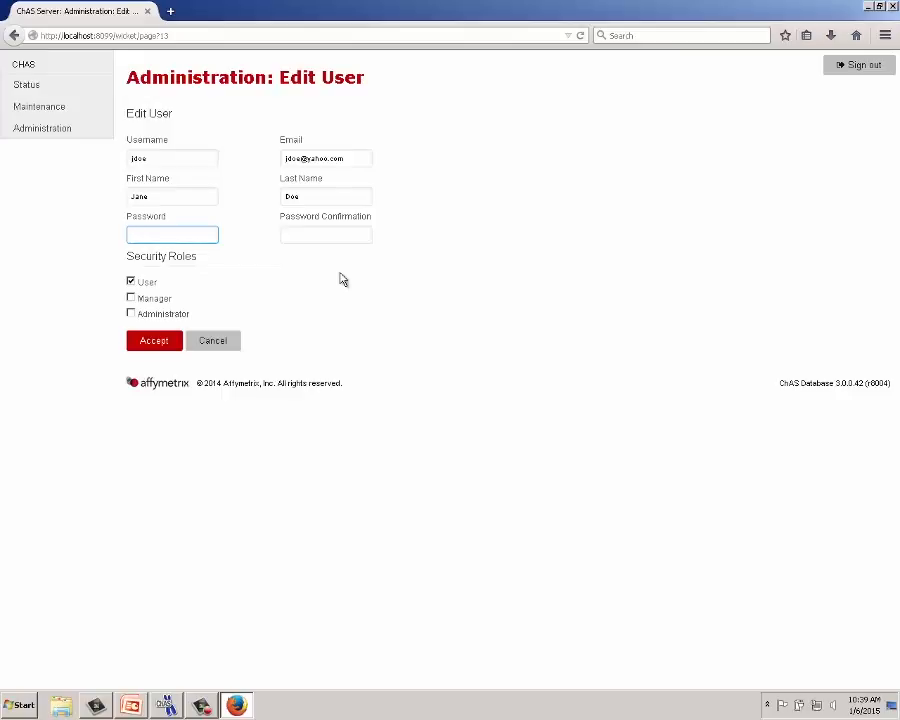
text(••••••••)
click(321, 235)
text(••••••••)
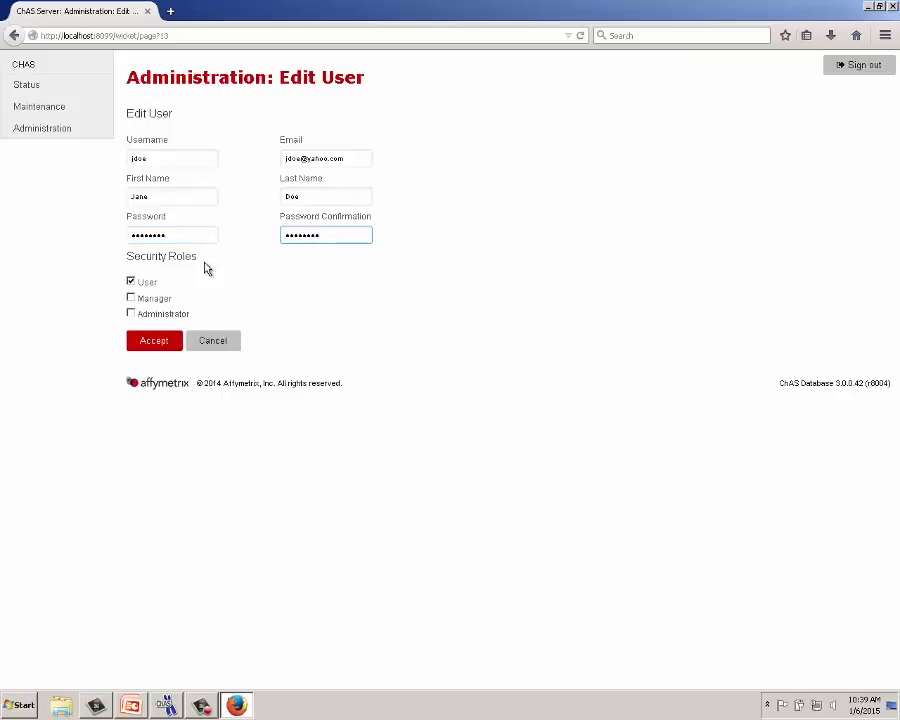
click(150, 340)
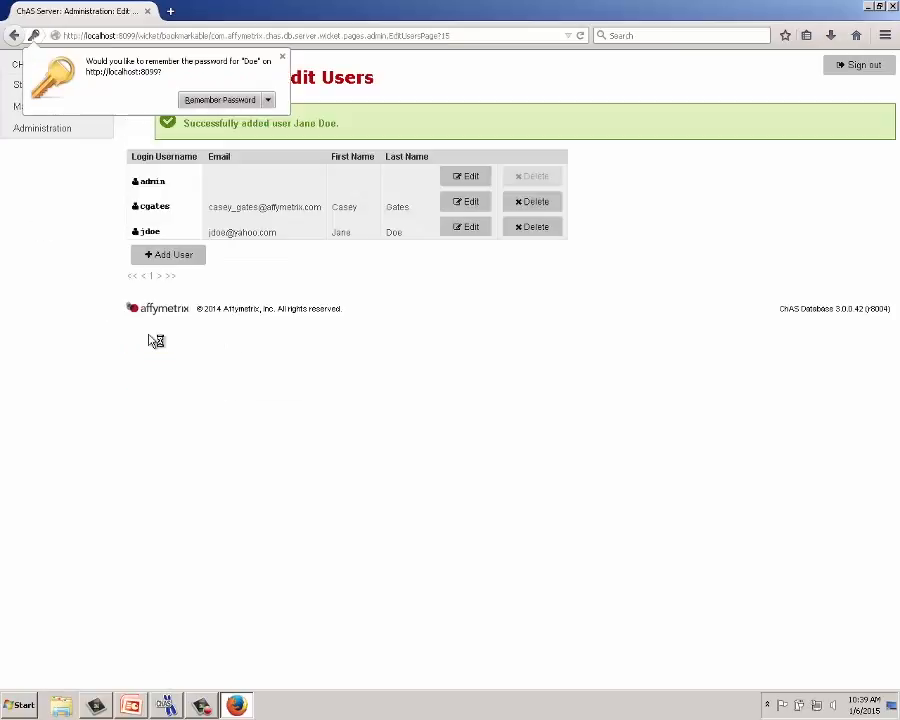
- Sign out of the administrator session and sign in with the new user's credentials
click(855, 68)
click(172, 124)
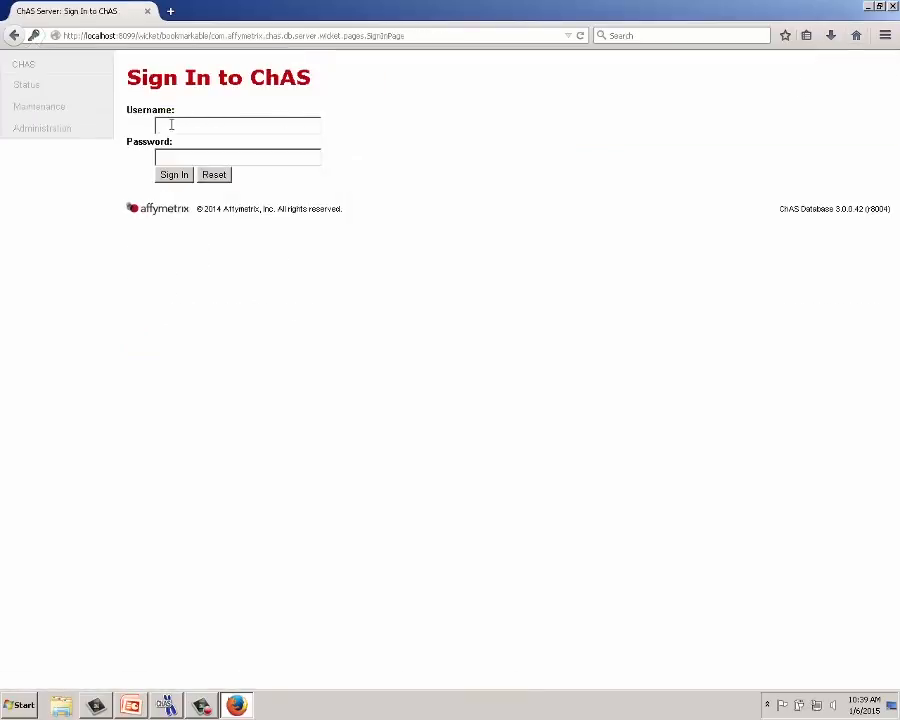
text(jdoe)
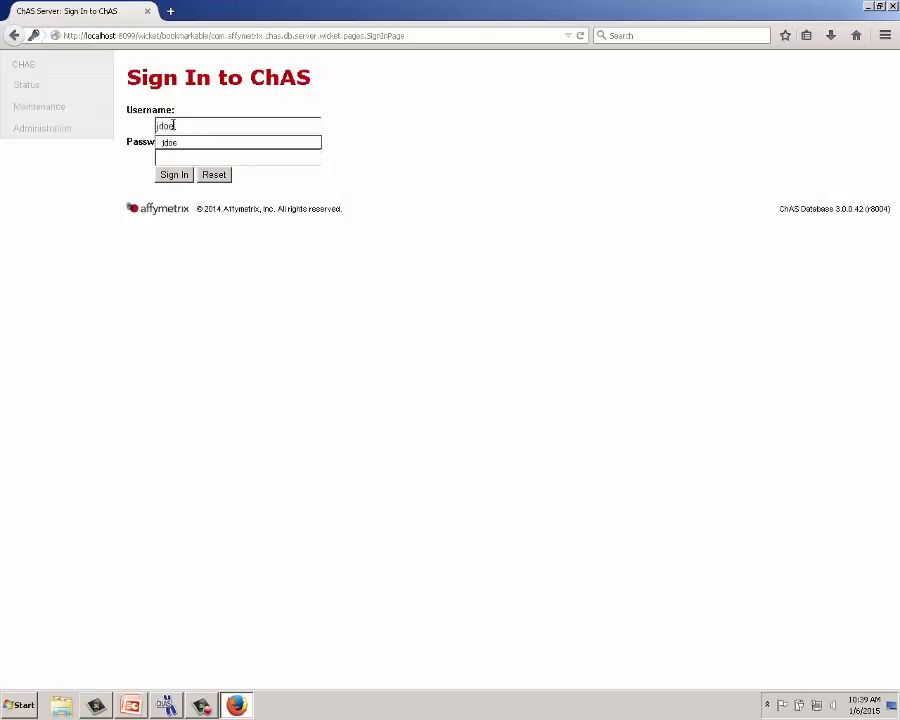
click(172, 155)
text(•••)
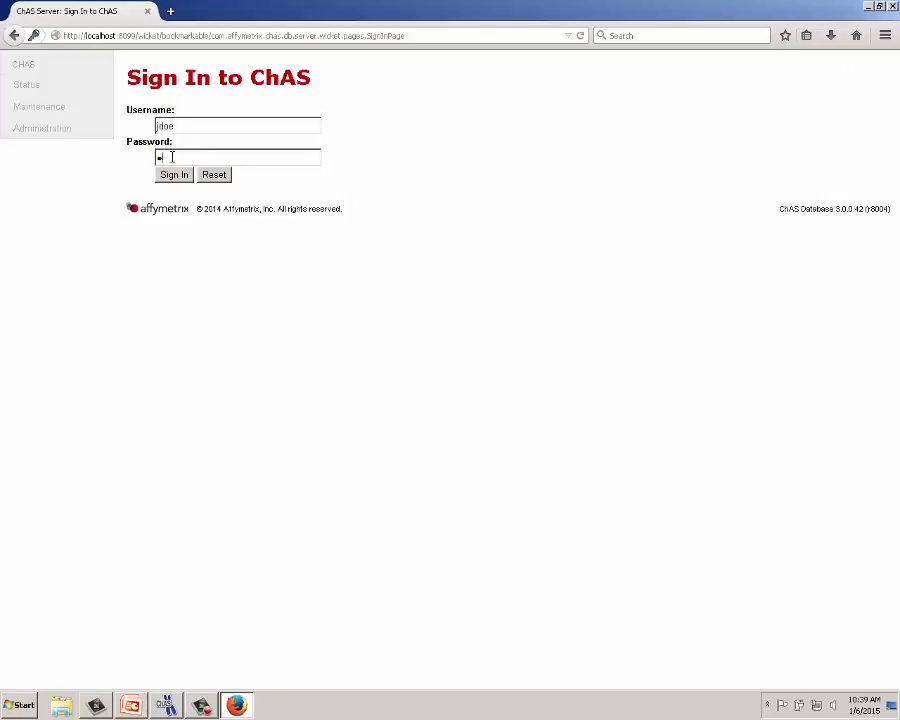
text(••••••)
click(172, 174)
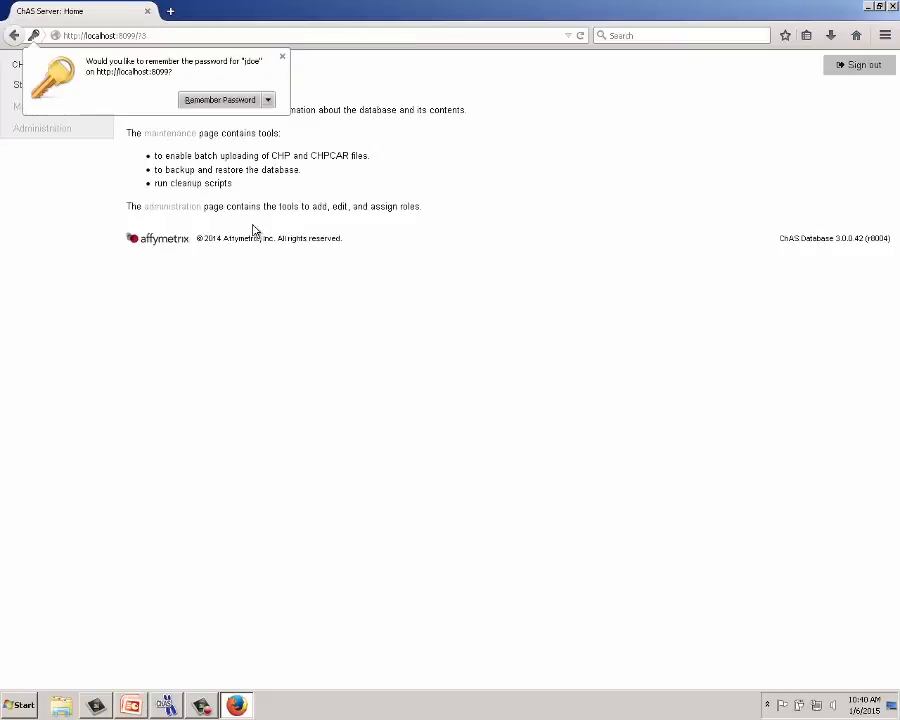
click(282, 57)
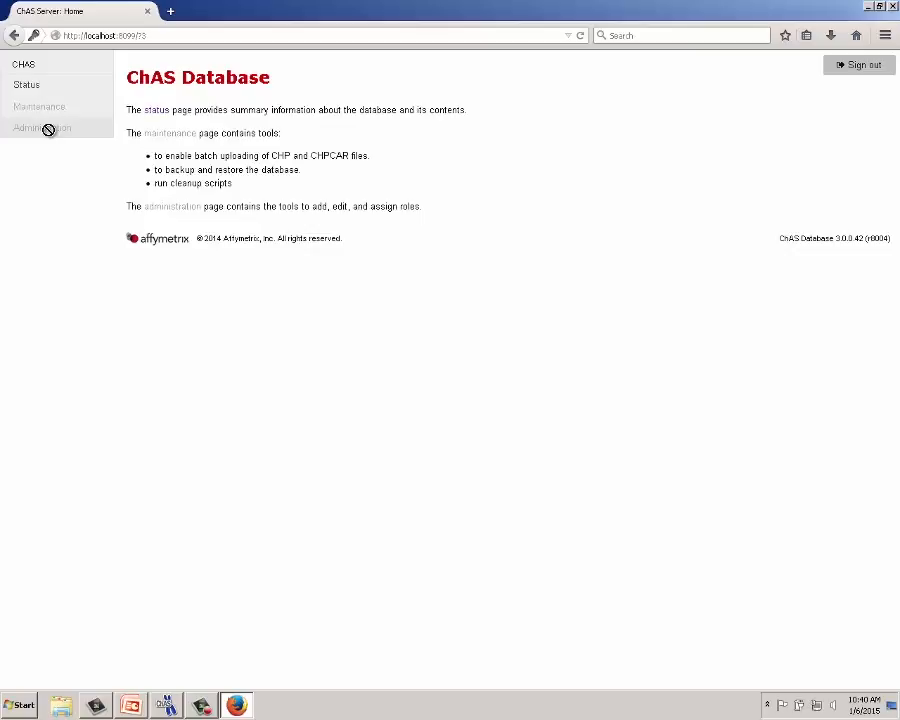
- View the database Status page as the new user, then sign out
click(29, 84)
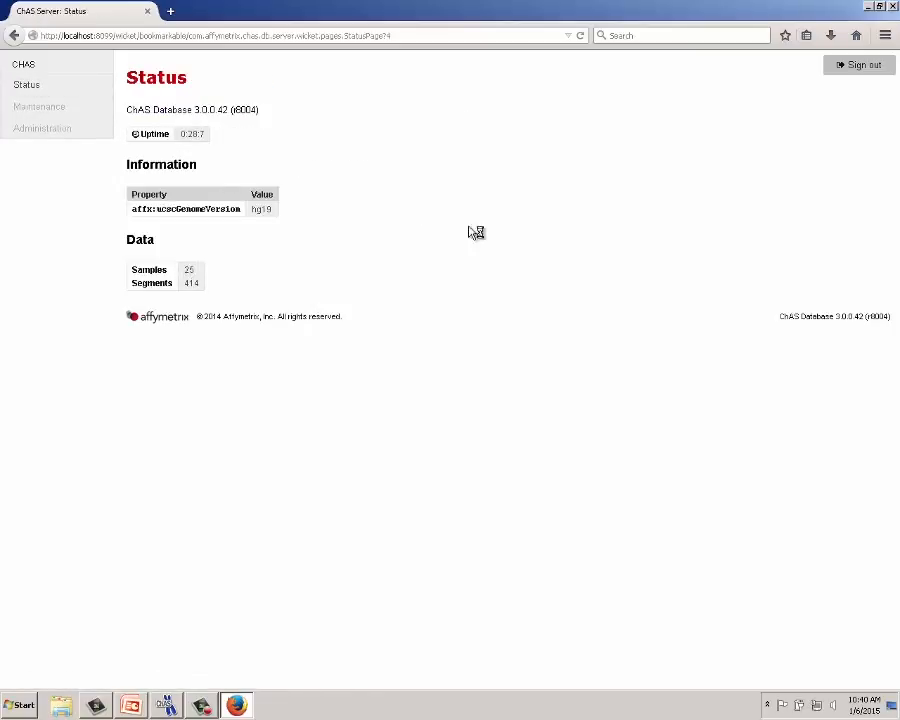
click(858, 67)
click(223, 125)
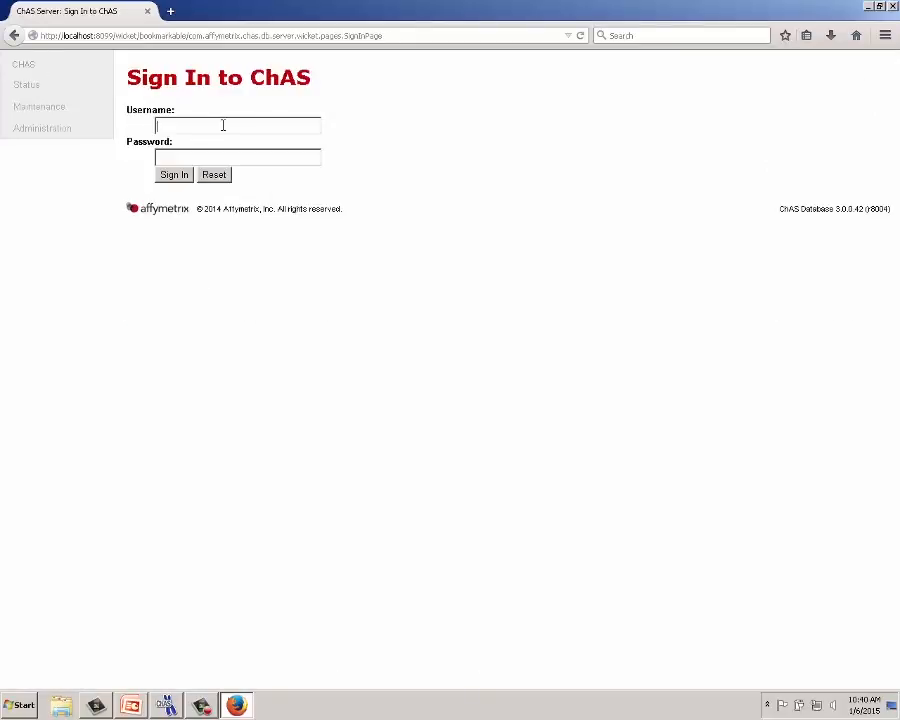
- Sign back in as administrator and open Administration > Edit users to see the new account listed
text(admin)
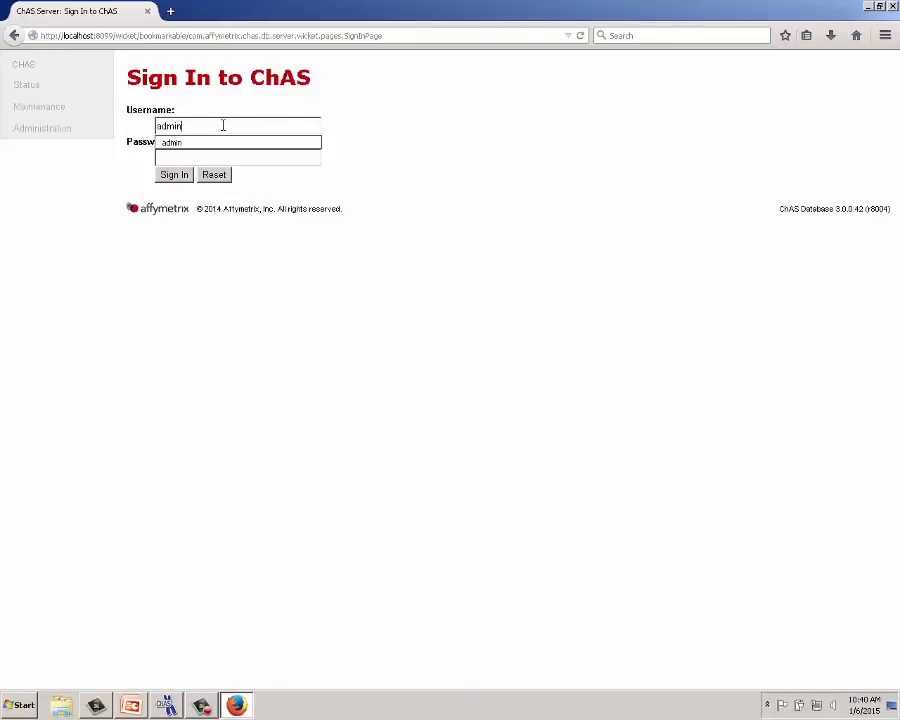
click(216, 152)
click(213, 157)
text(******)
click(174, 176)
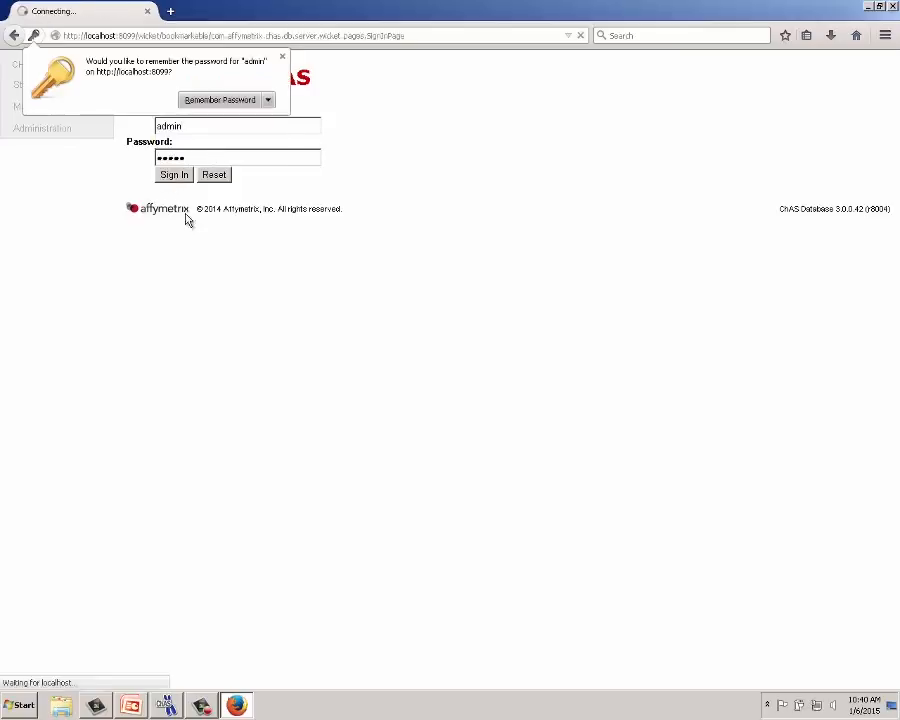
click(46, 130)
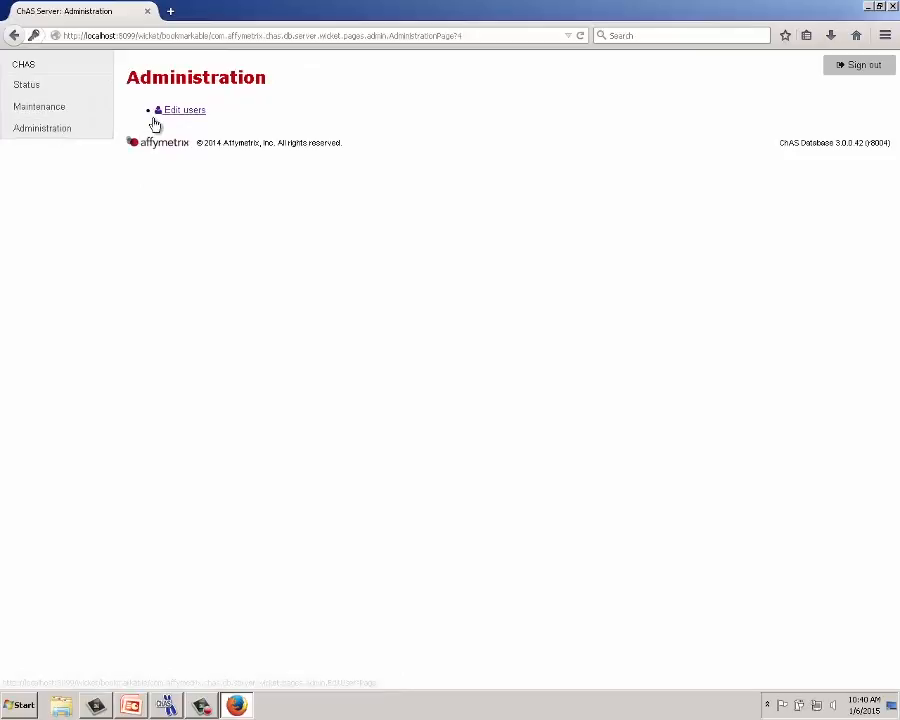
click(155, 116)
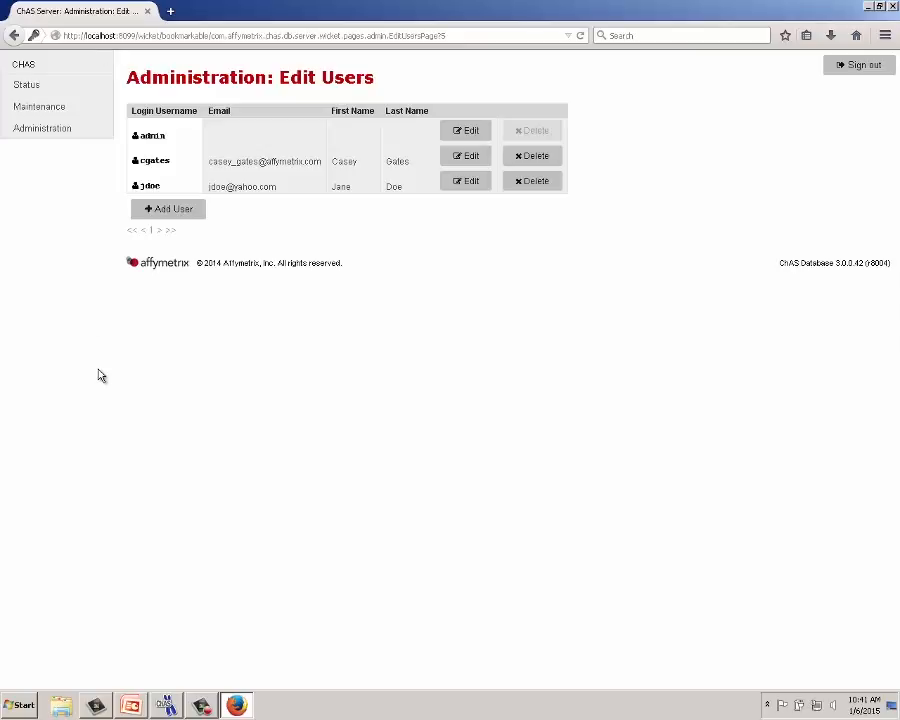
click(172, 703)
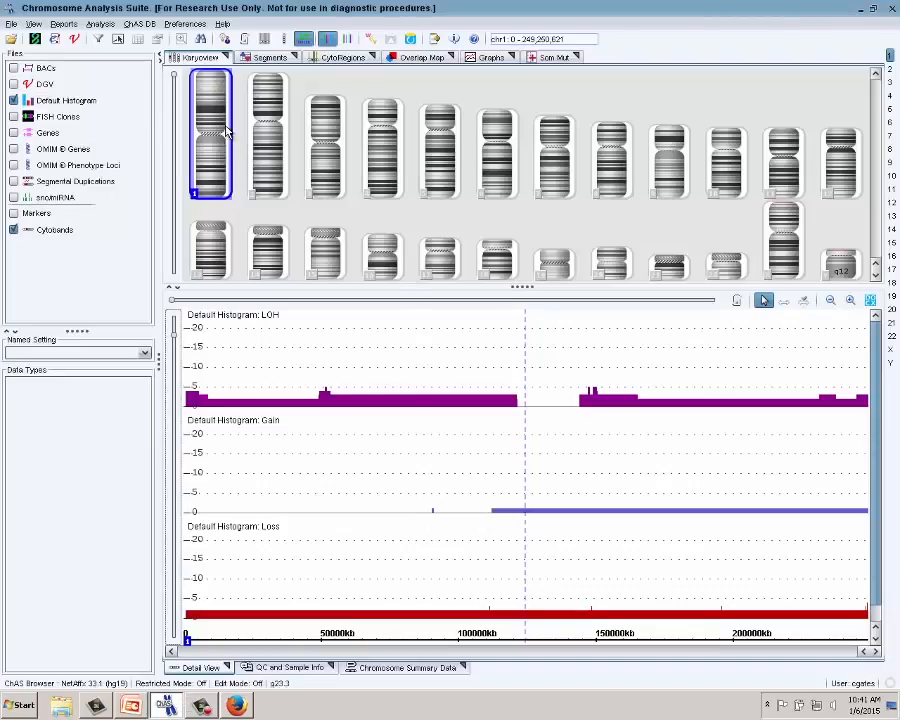
- Replace localhost with the remote server's hostname in the ChAS DB Server configuration and accept the change notice
click(185, 24)
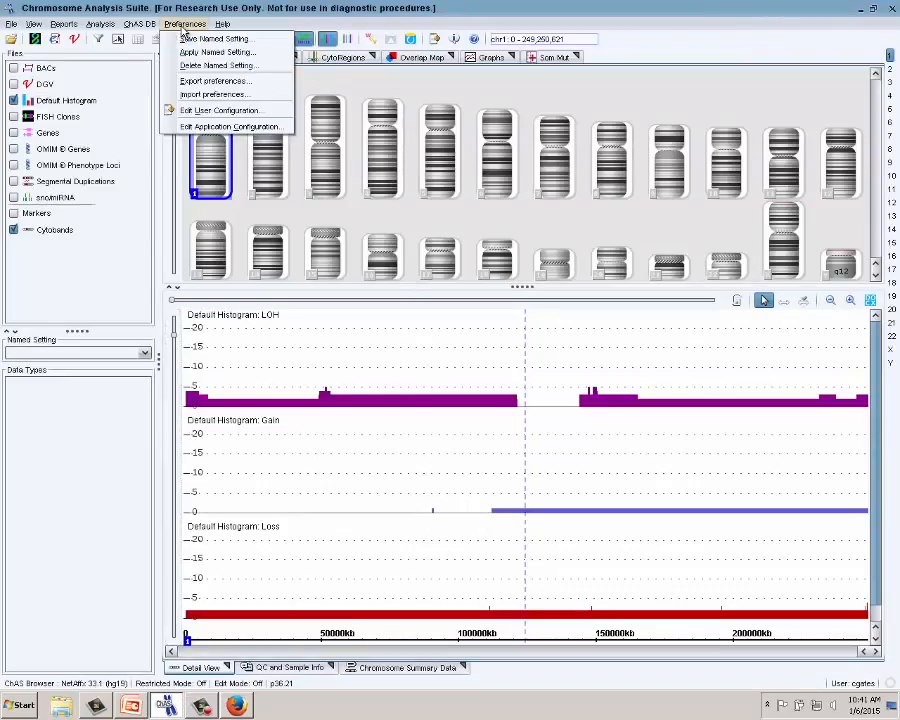
click(220, 128)
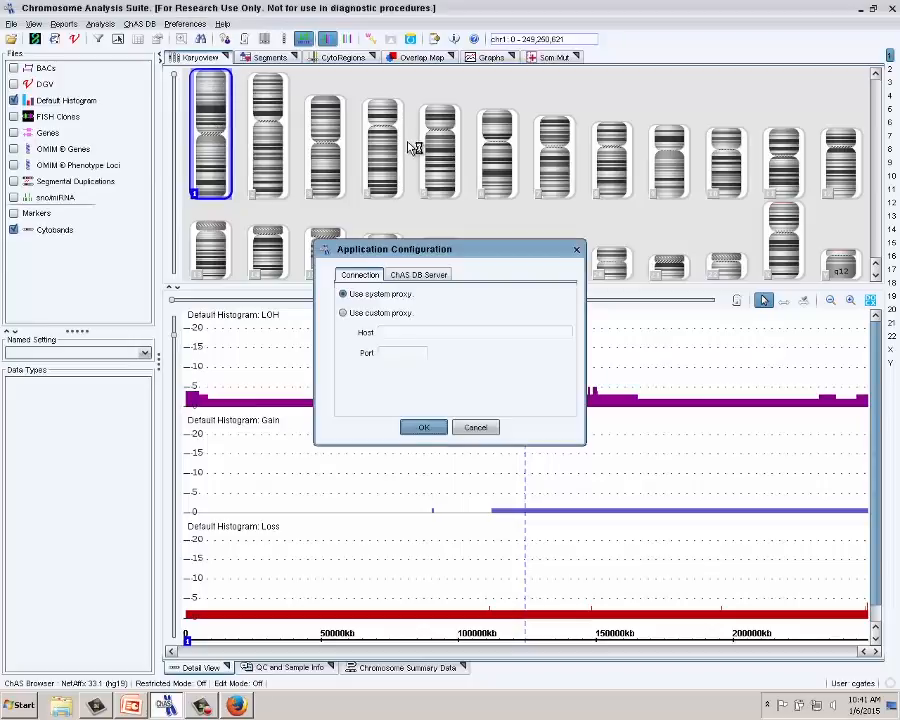
click(418, 276)
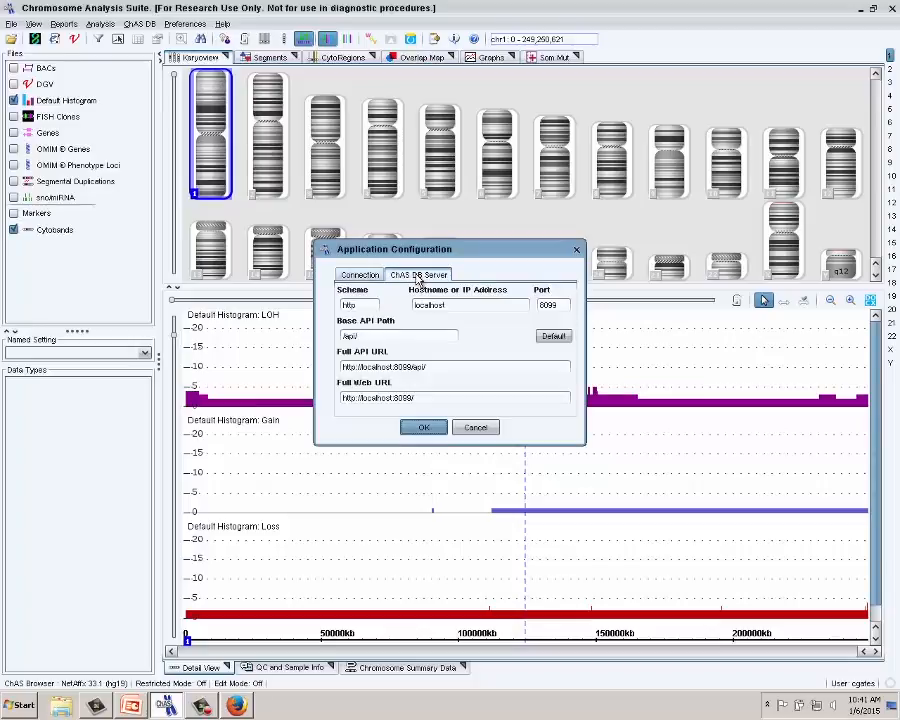
double_click(416, 305)
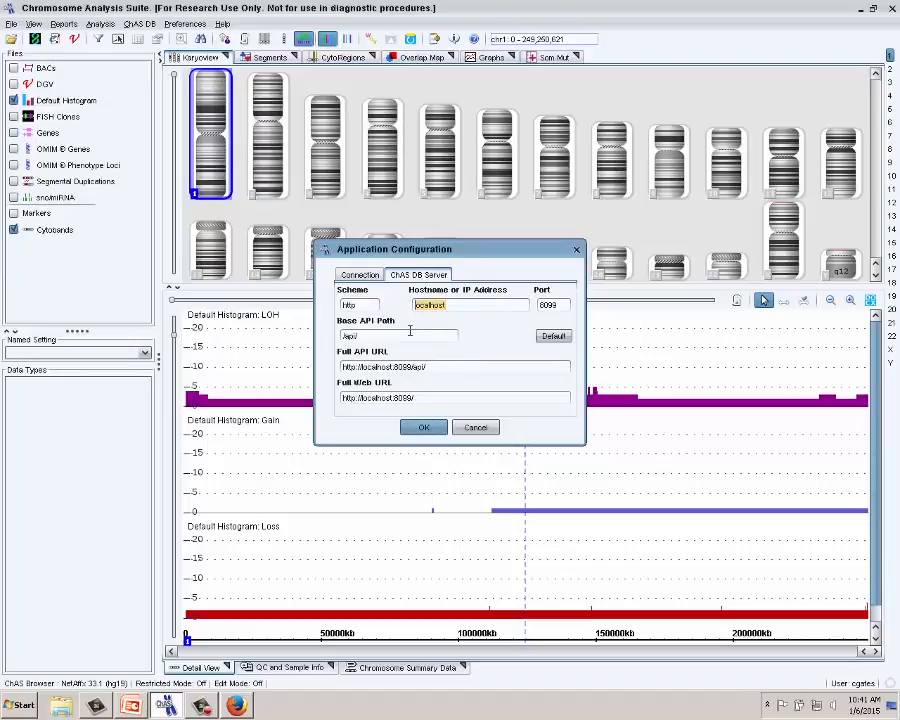
text(W7LC3C116R1)
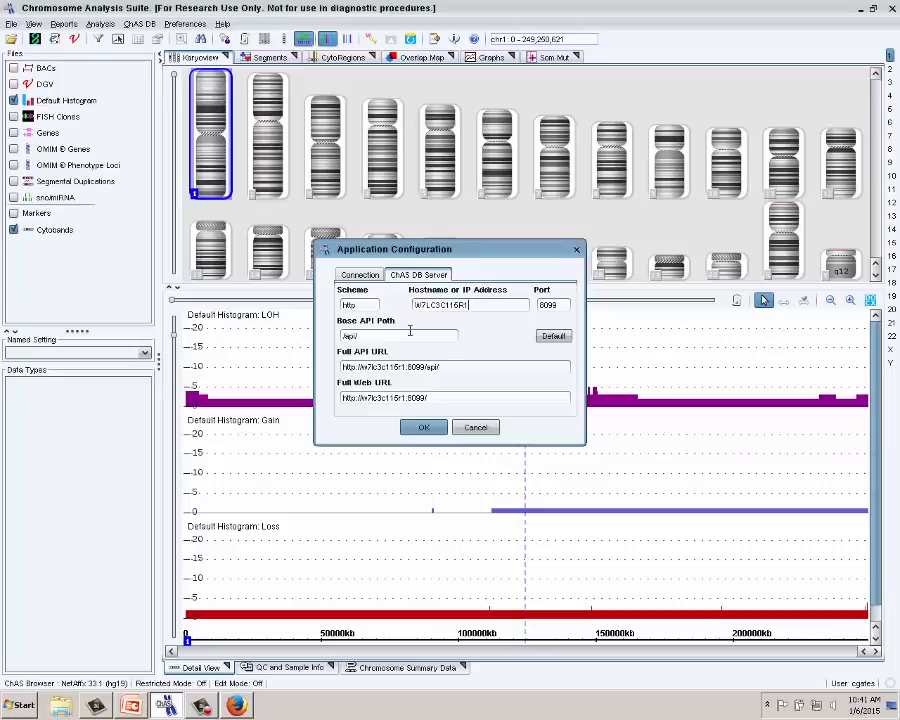
click(423, 426)
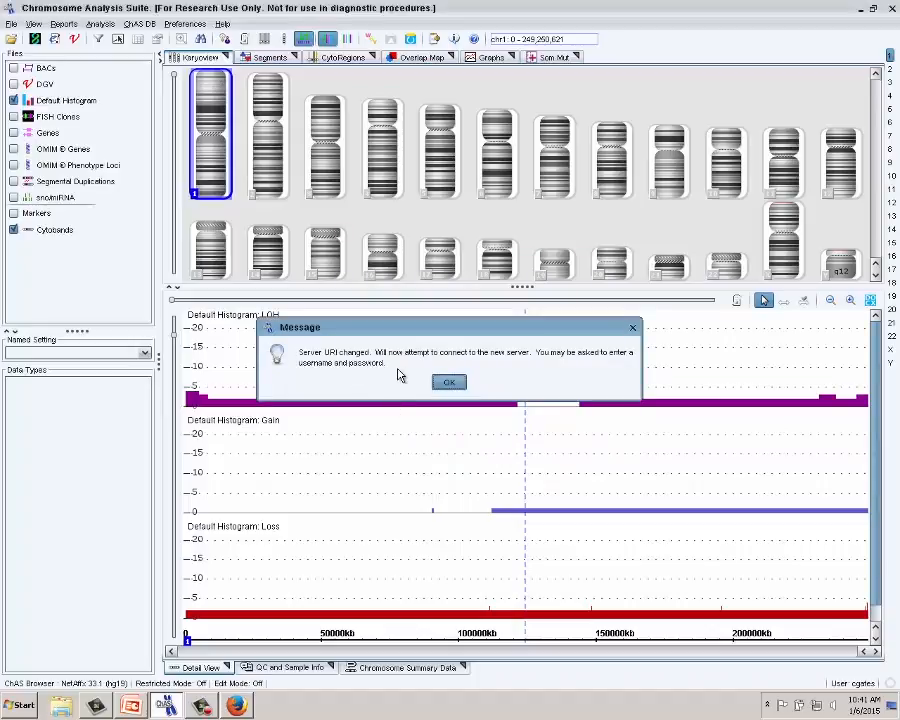
click(449, 381)
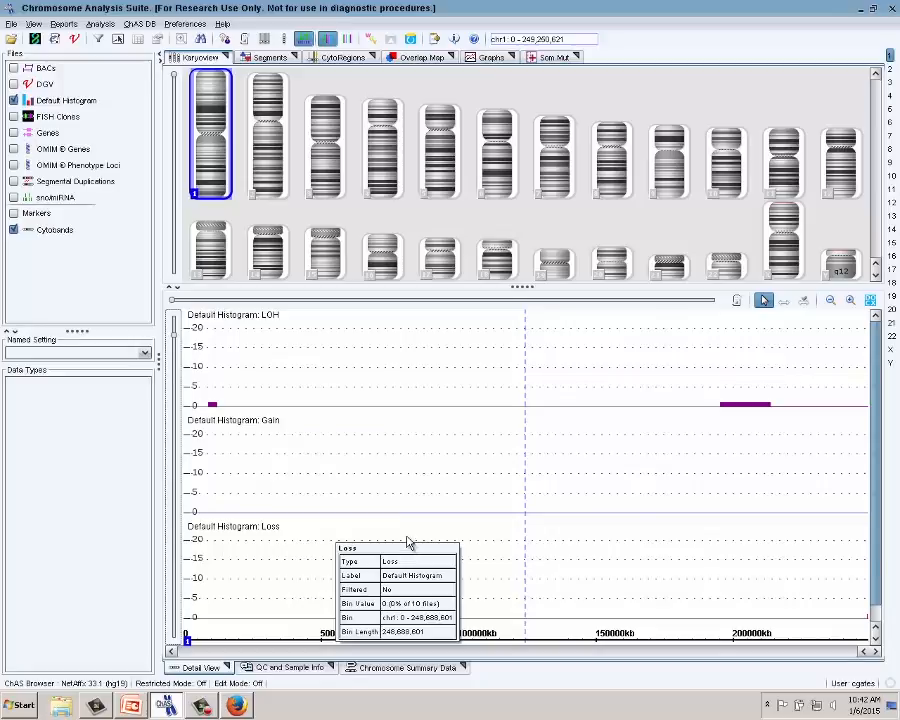
mouse_move(752, 410)
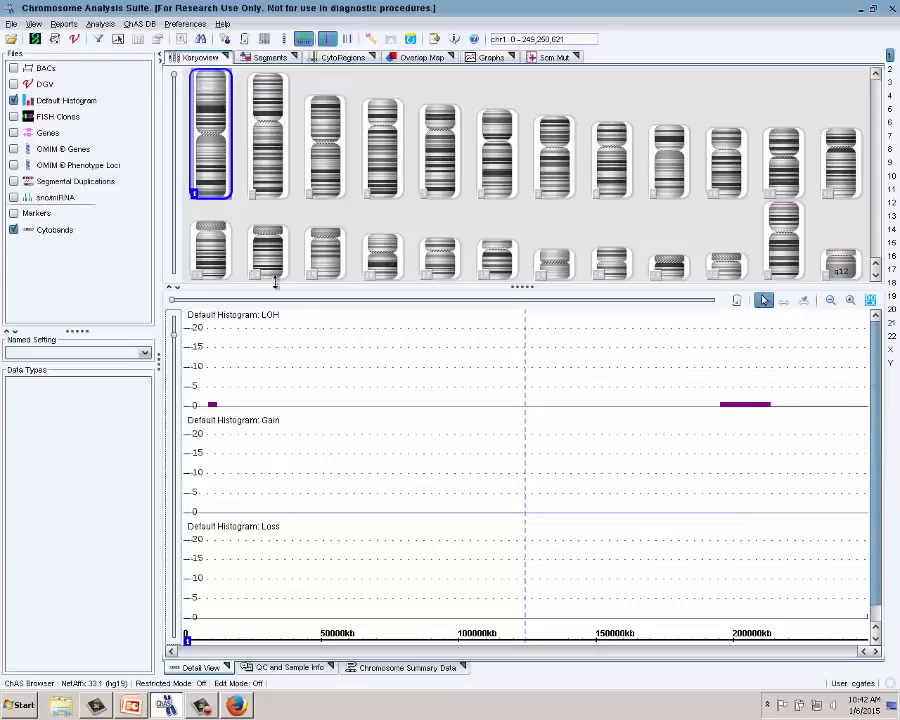
click(147, 26)
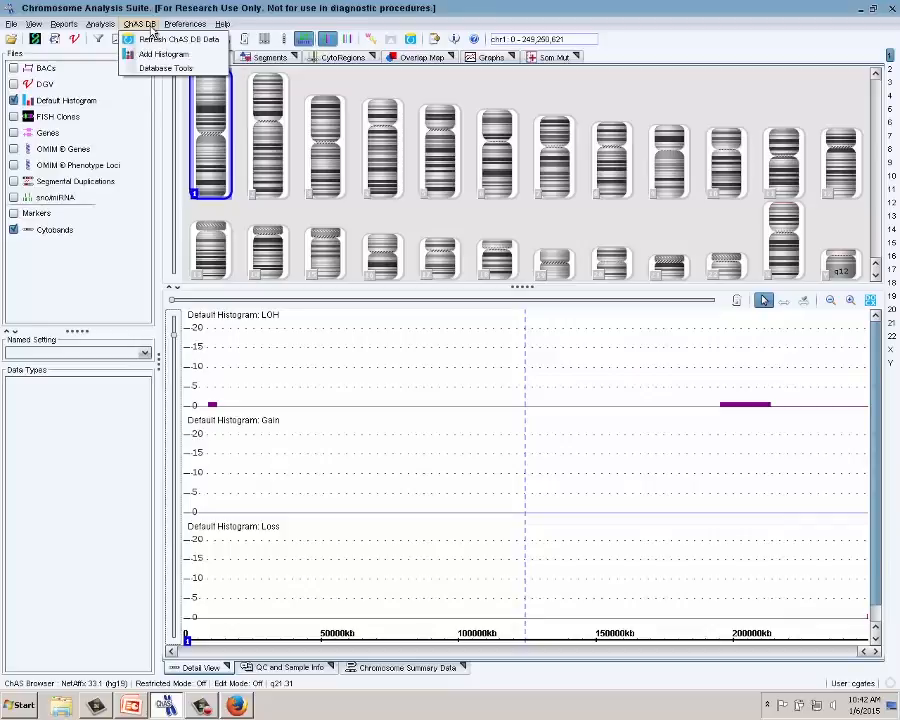
- Sign in to the remote server's Database Tools as administrator and view its Status page (10 samples, 130 segments)
click(160, 68)
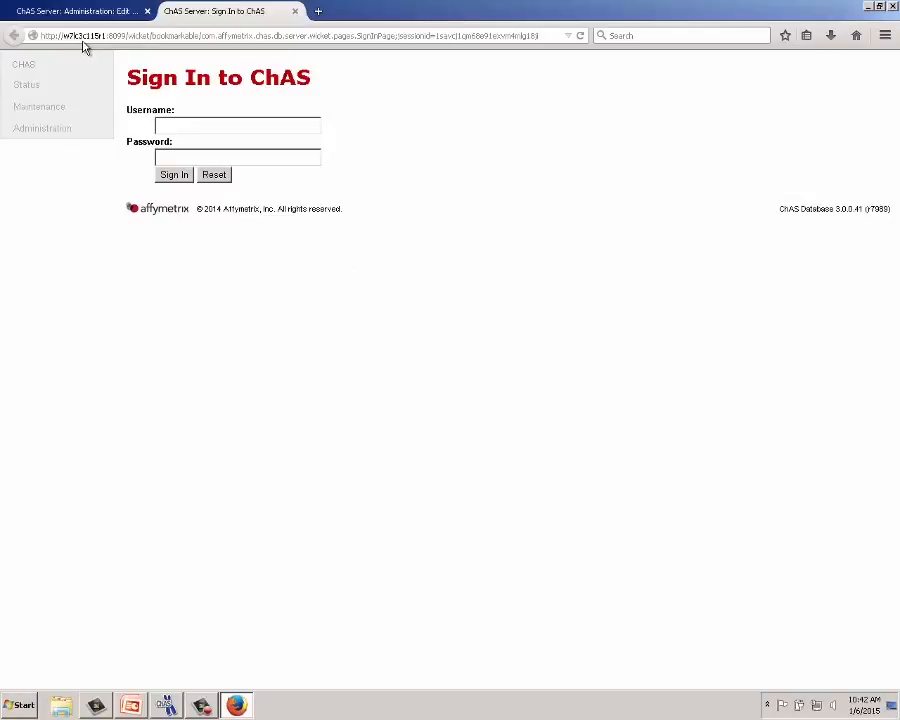
click(189, 124)
text(admin)
click(191, 142)
click(191, 154)
text(admin)
key(Return)
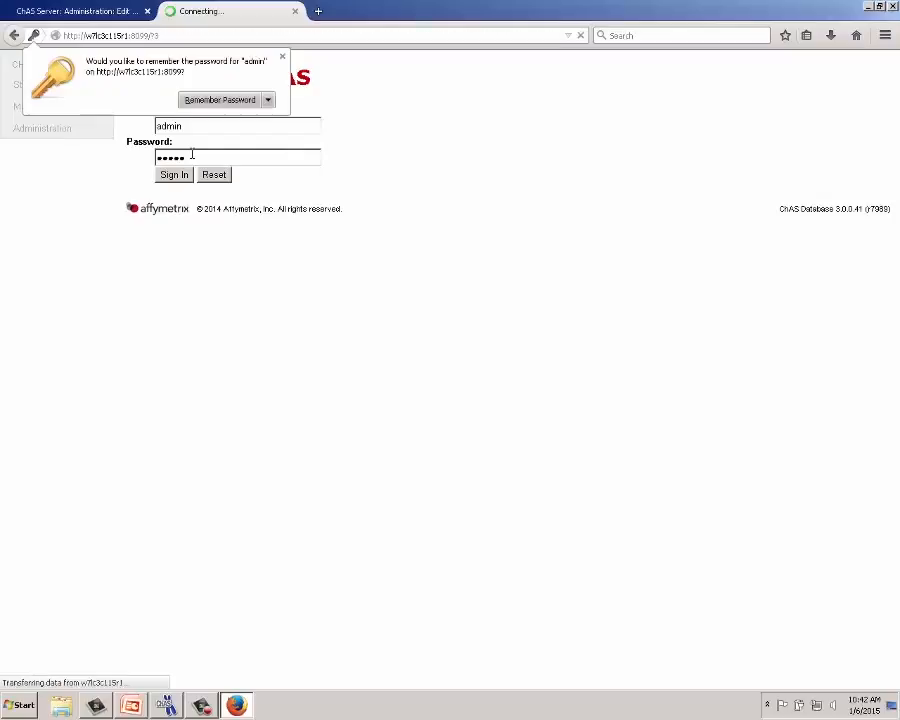
click(282, 57)
click(53, 91)
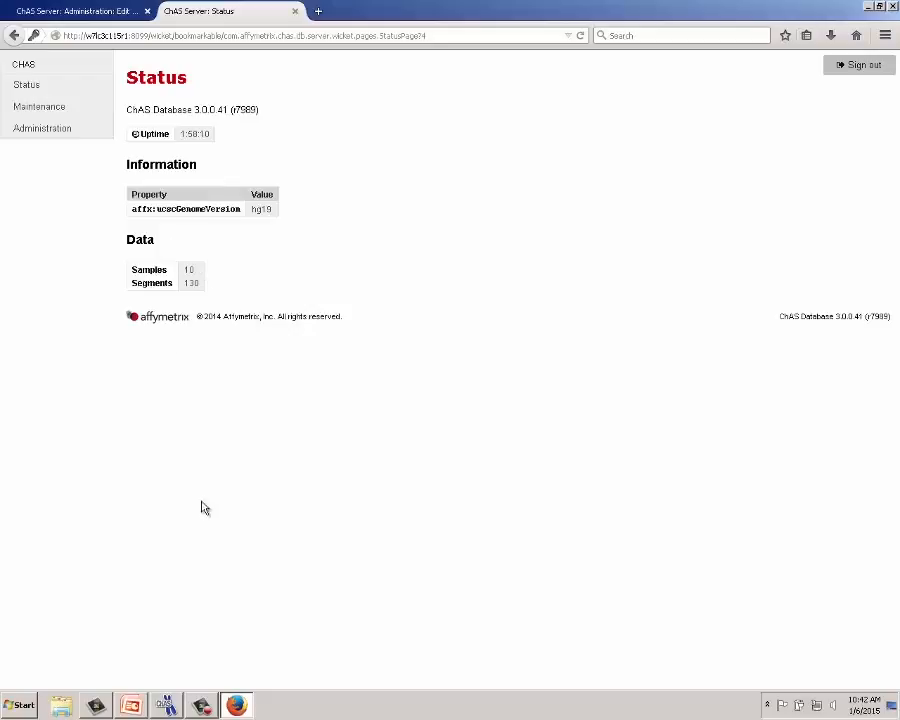
click(178, 706)
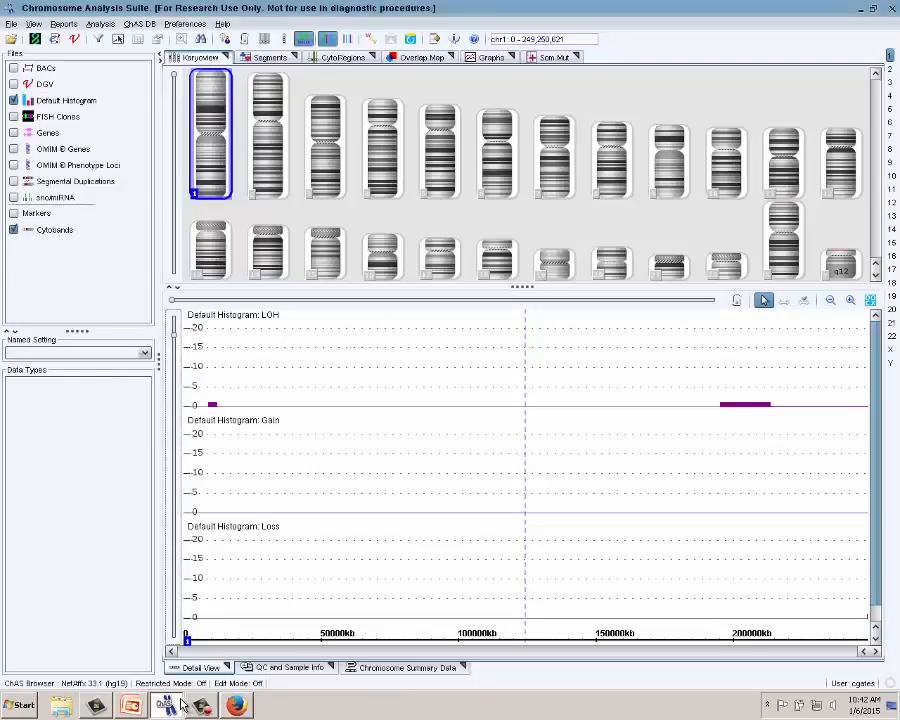
- Reset the ChAS DB Server hostname to the default localhost and accept the change notice
click(186, 24)
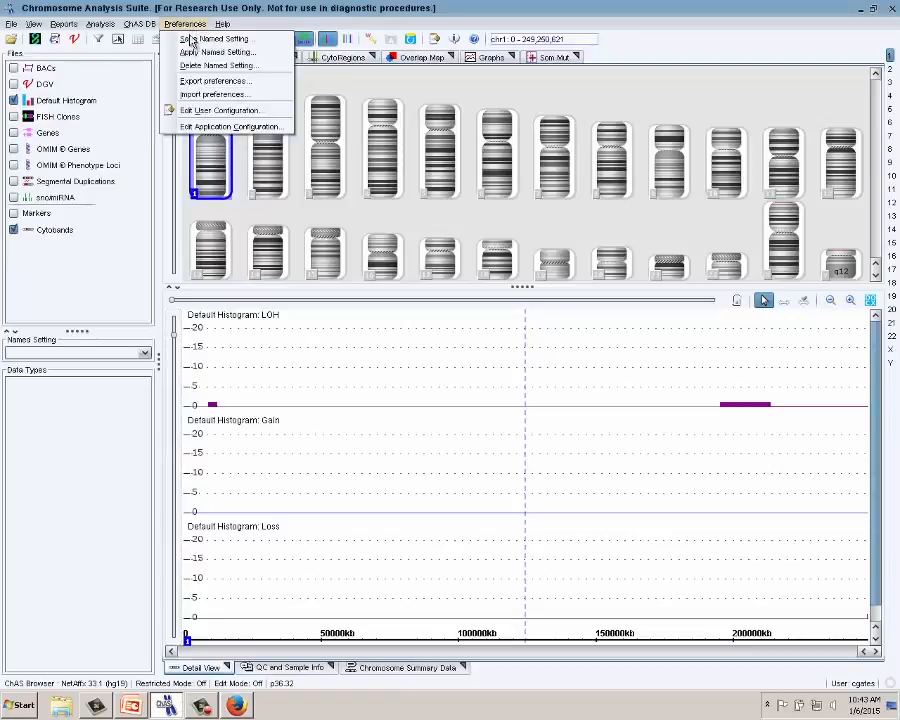
click(226, 128)
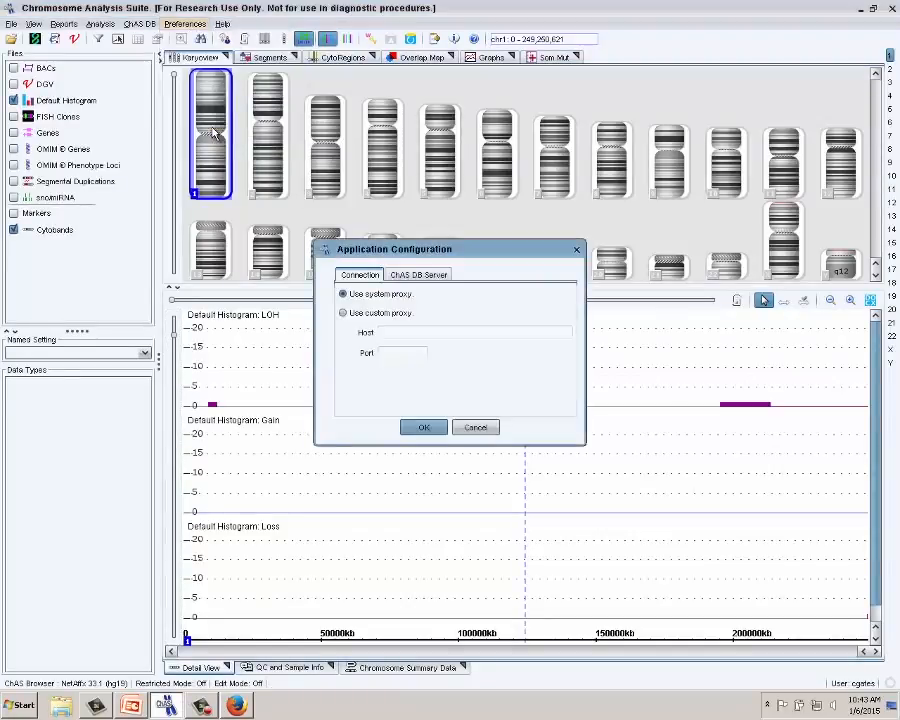
click(415, 279)
click(553, 335)
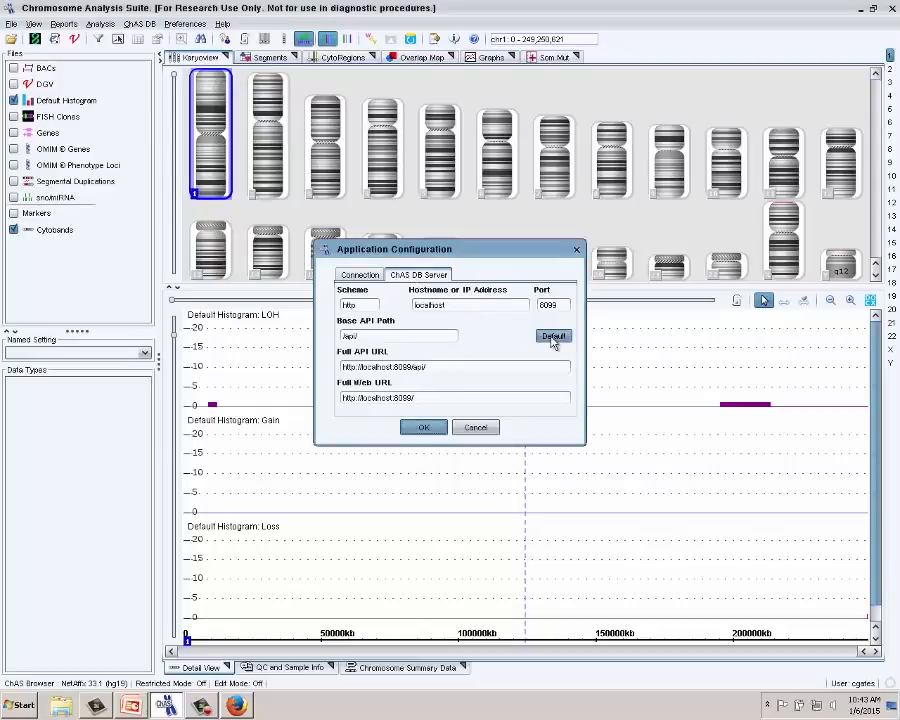
click(424, 428)
click(449, 385)
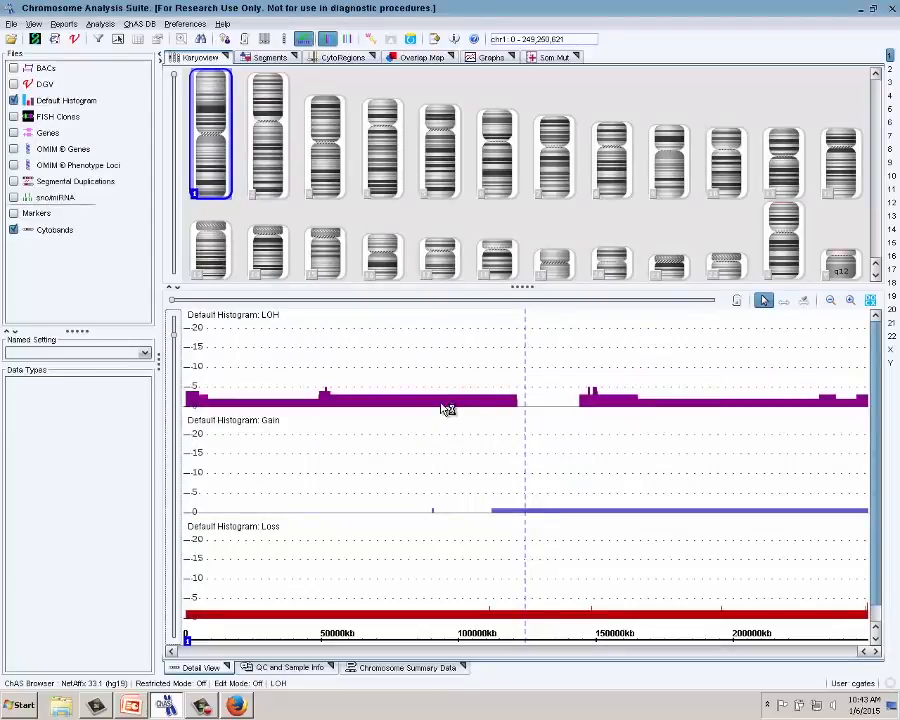
mouse_move(447, 408)
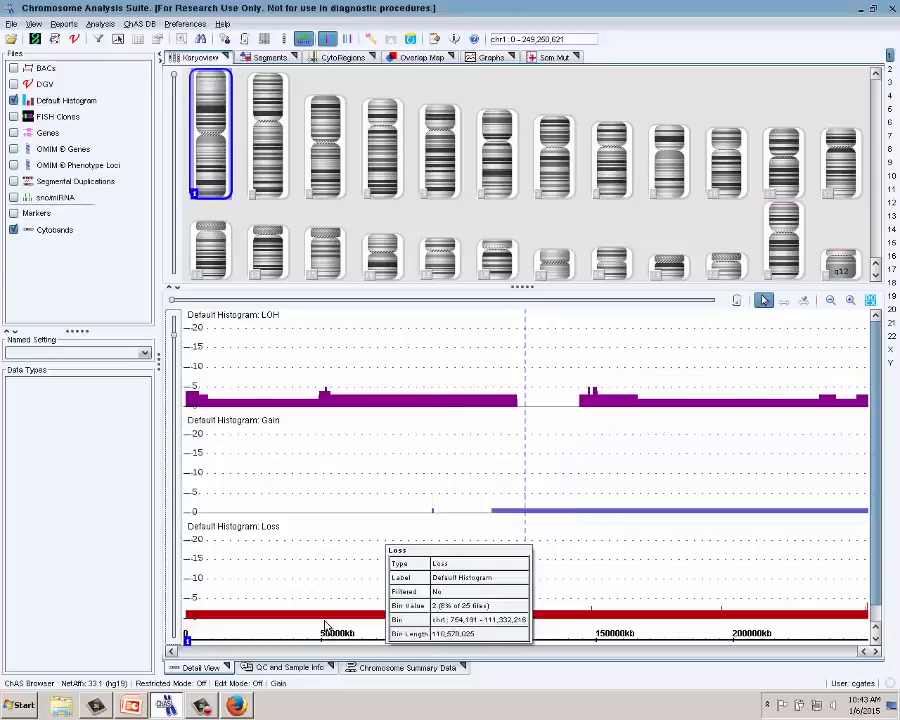
- Show slide 4, Offline Mode Overview, of the ChAS3.0_Database Tools presentation in PowerPoint
click(254, 705)
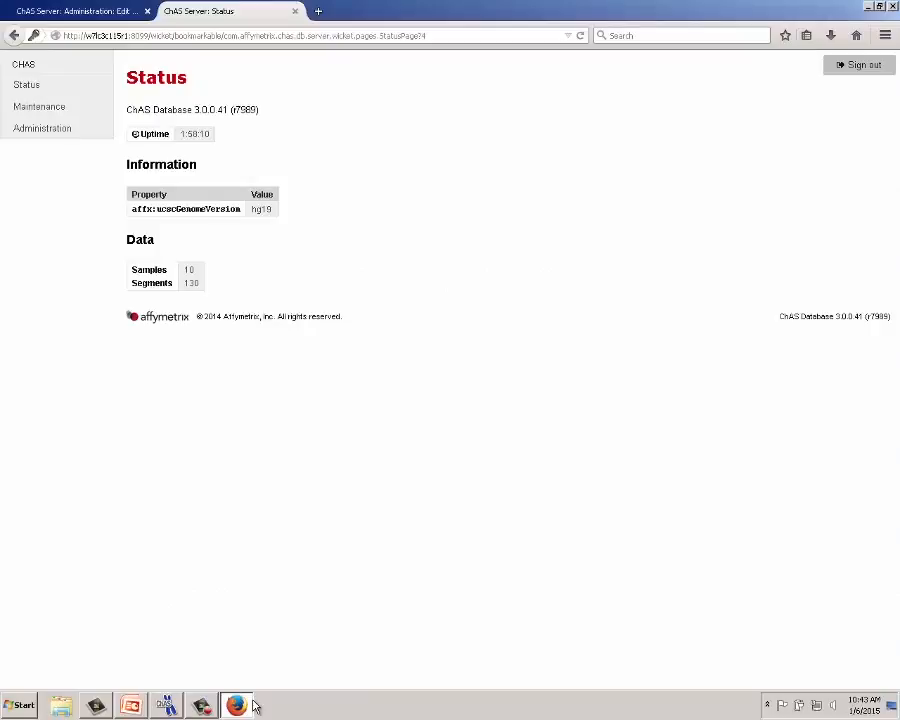
click(140, 708)
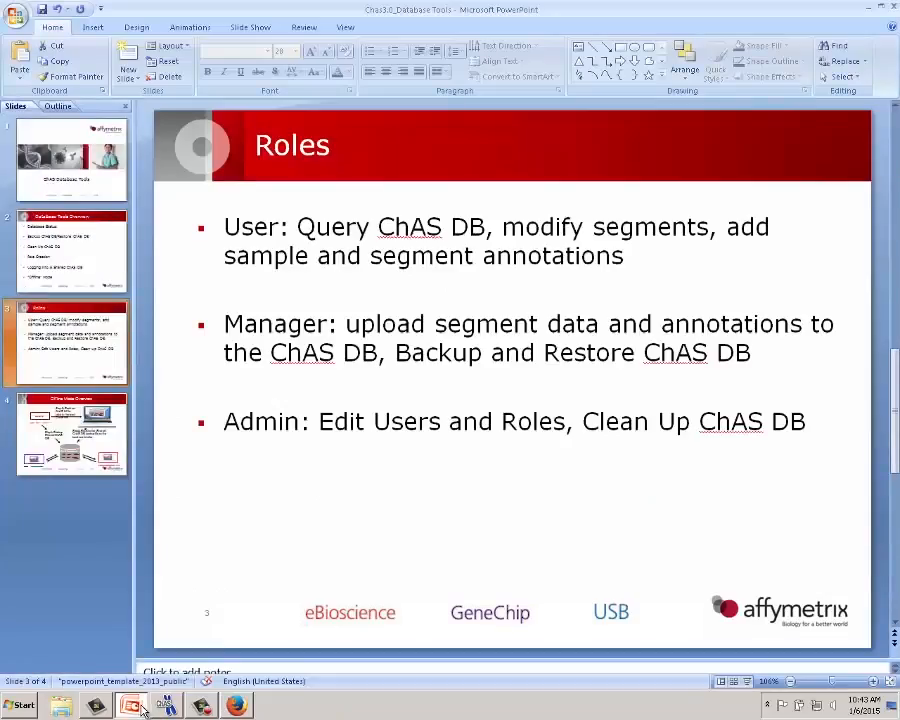
click(82, 475)
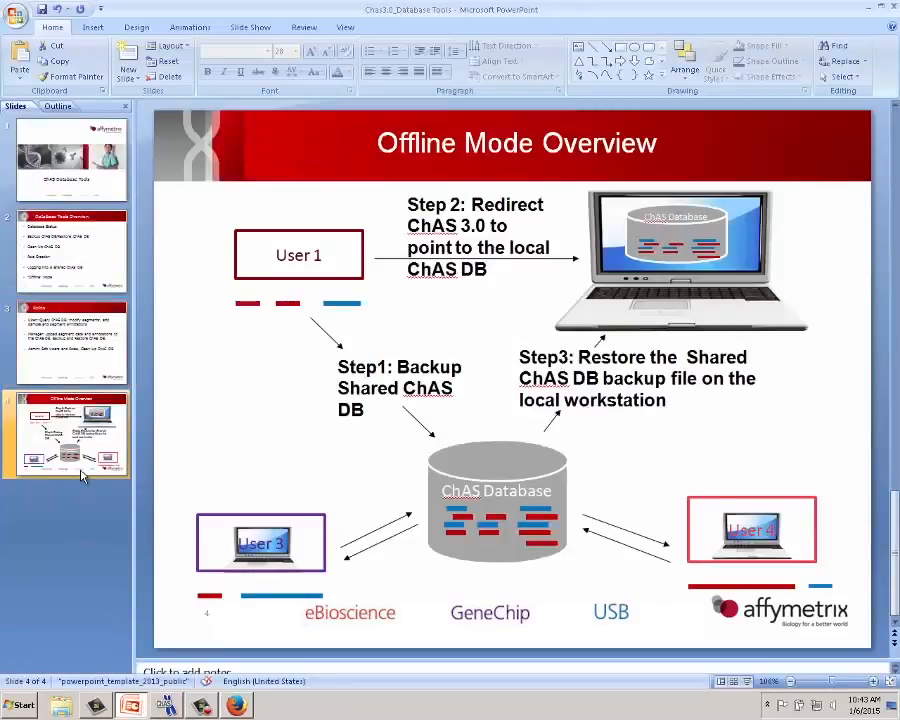
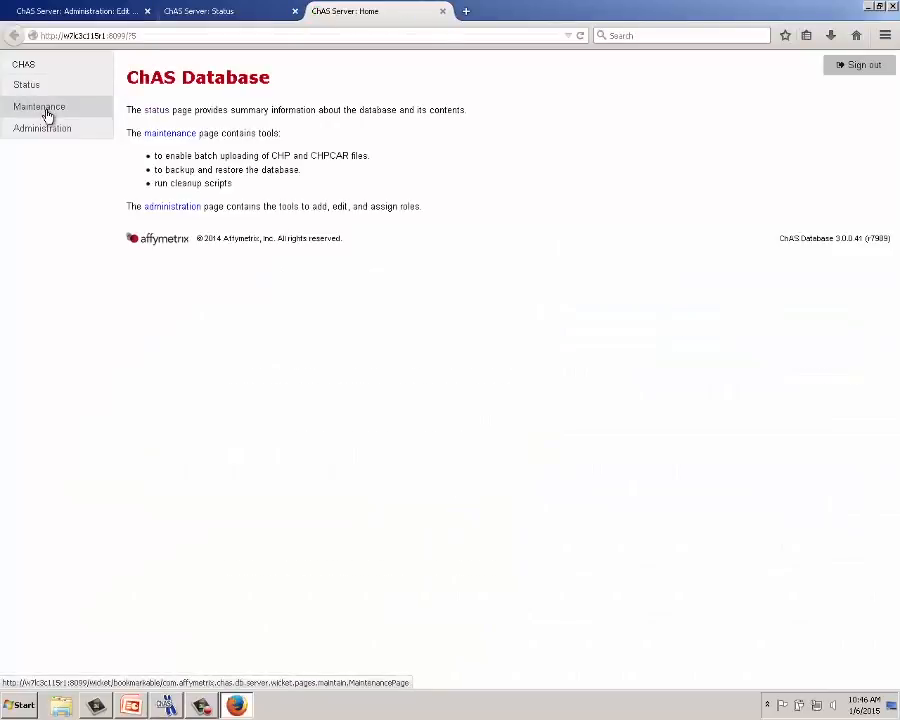
- Back up the remote ChASDB database via Maintenance > Backup database, then return to ChAS
click(46, 116)
click(183, 146)
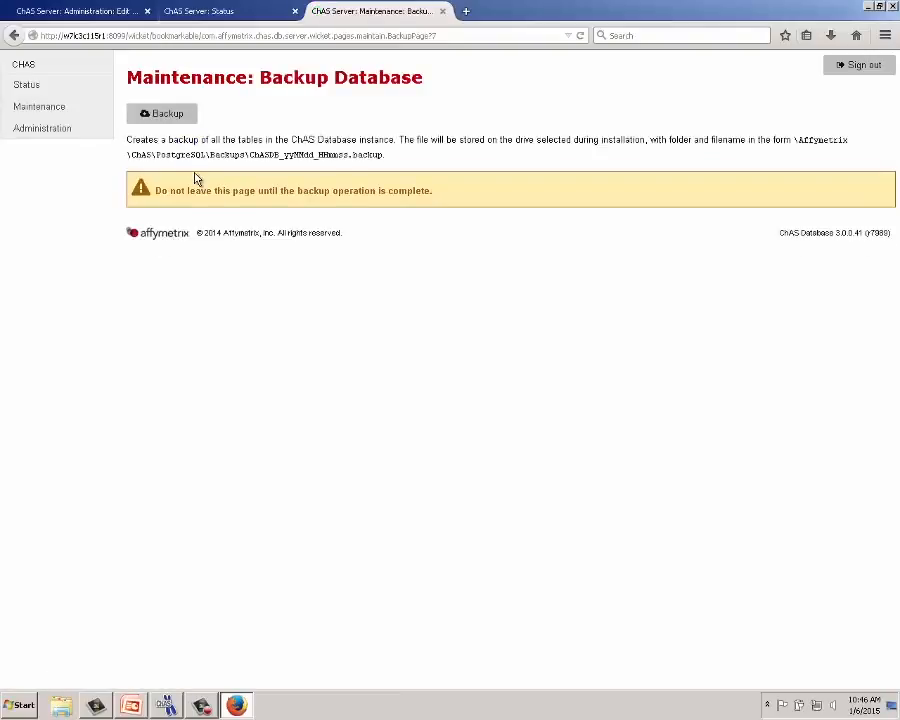
click(181, 120)
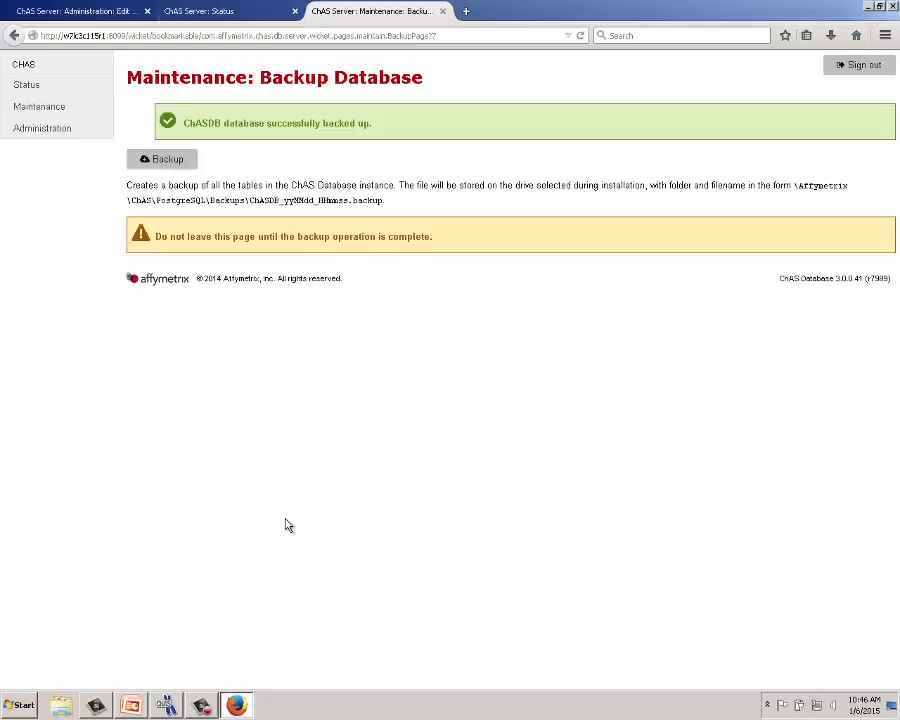
click(168, 704)
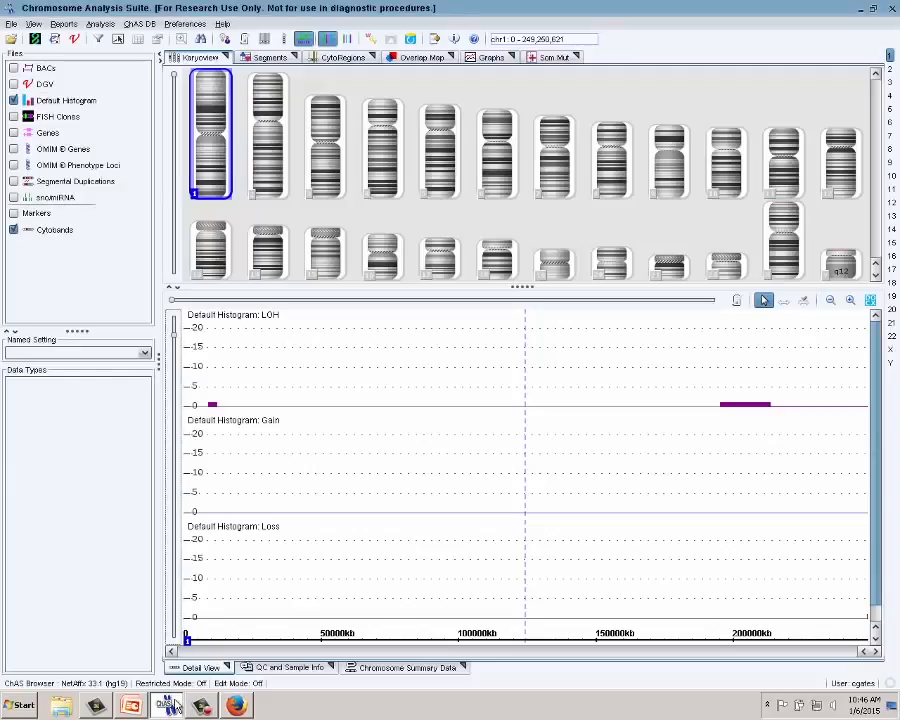
- Apply localhost as the ChAS DB Server host, confirm the URL change, then return to Firefox
mouse_move(383, 473)
click(185, 24)
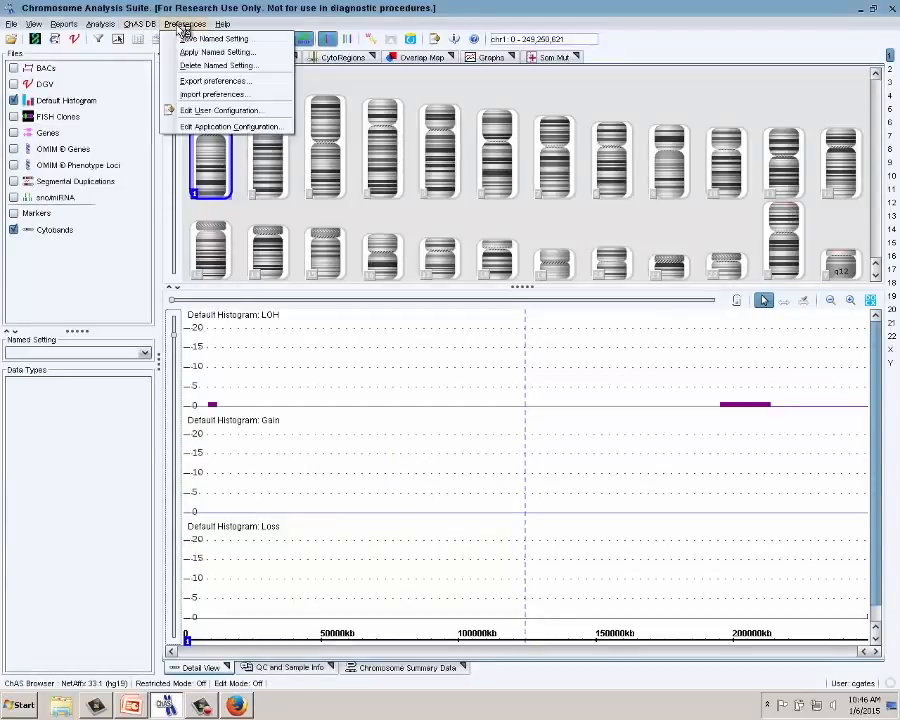
click(214, 131)
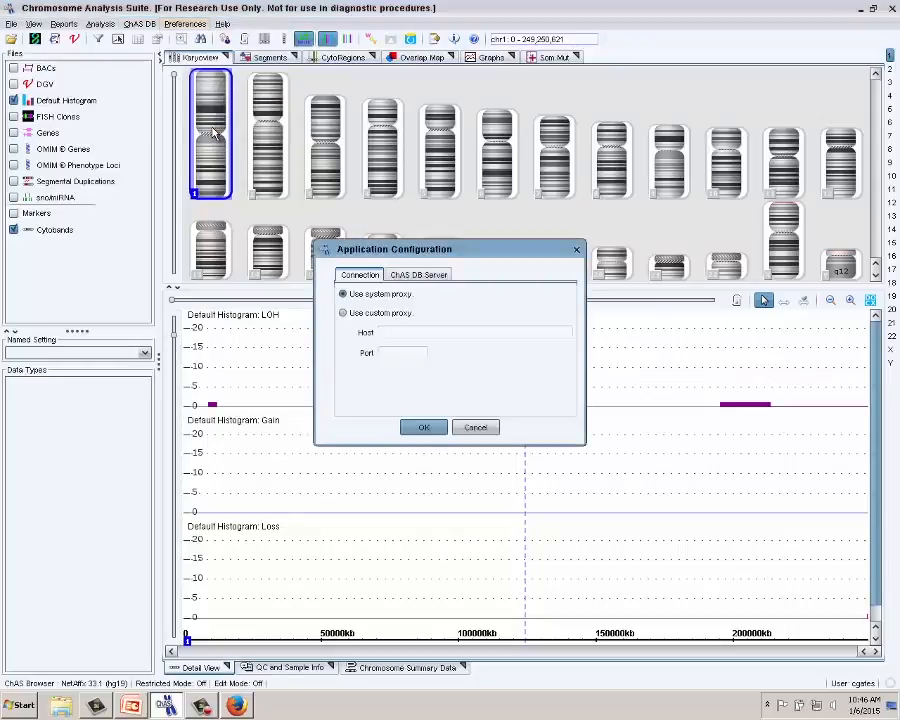
click(438, 281)
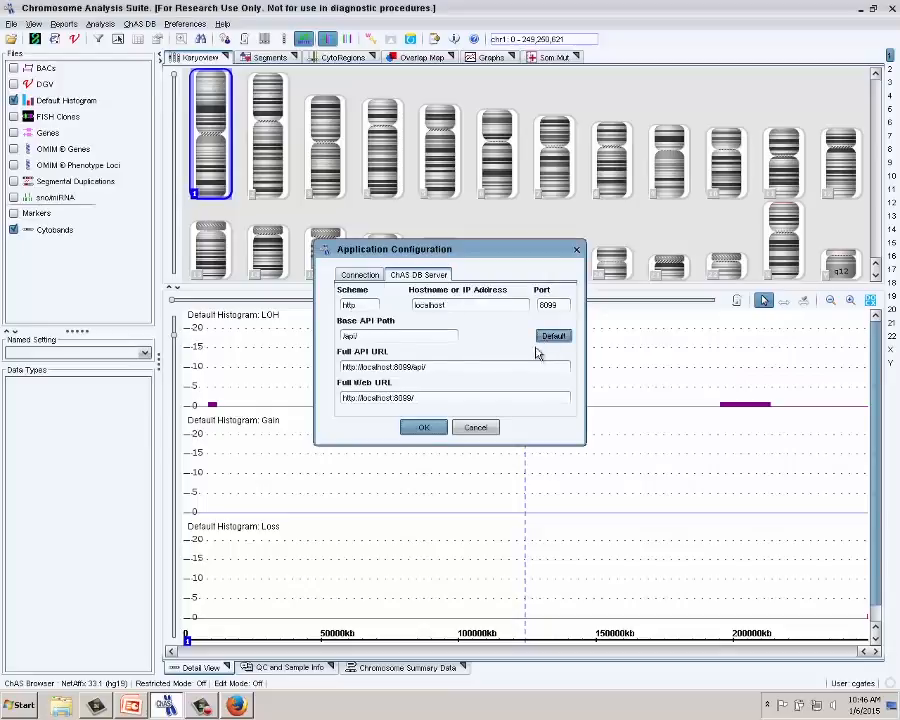
click(437, 429)
click(461, 381)
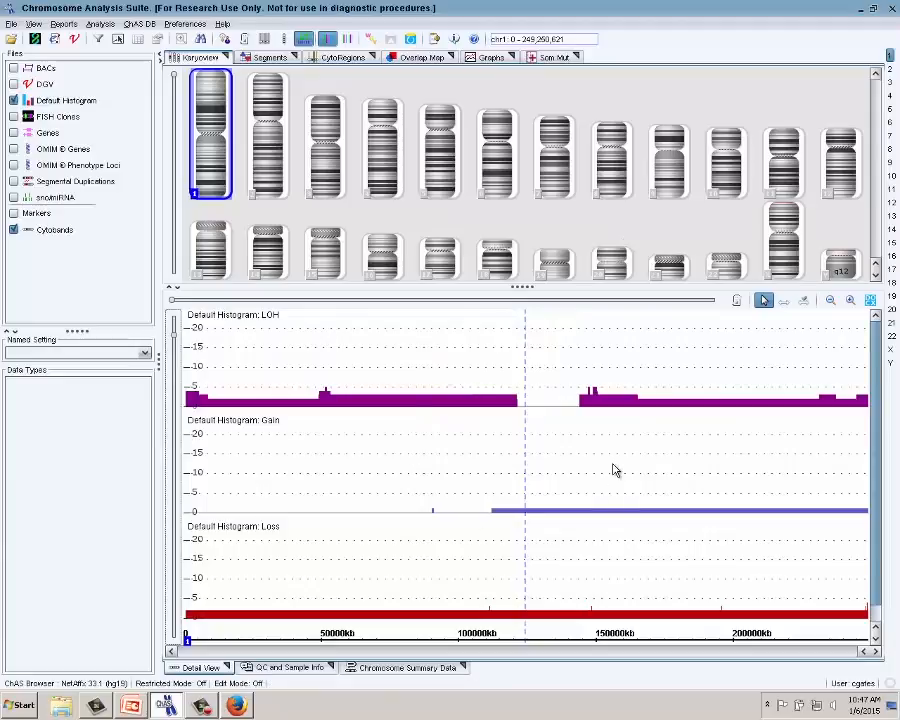
mouse_move(614, 469)
click(231, 704)
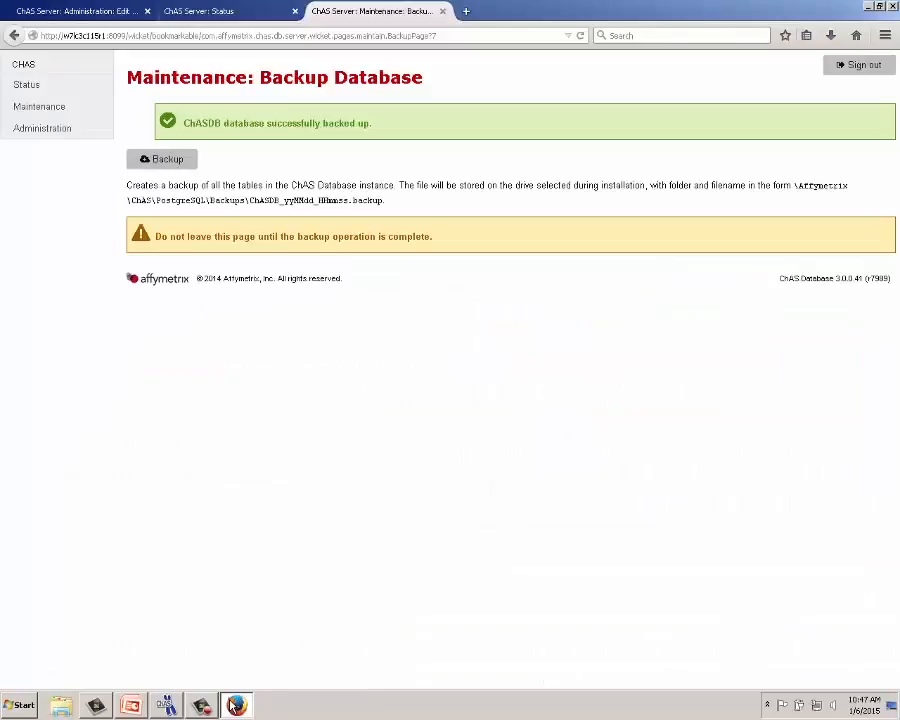
- Open the localhost server's Restore Database page and browse for the backup file
mouse_move(231, 705)
click(97, 15)
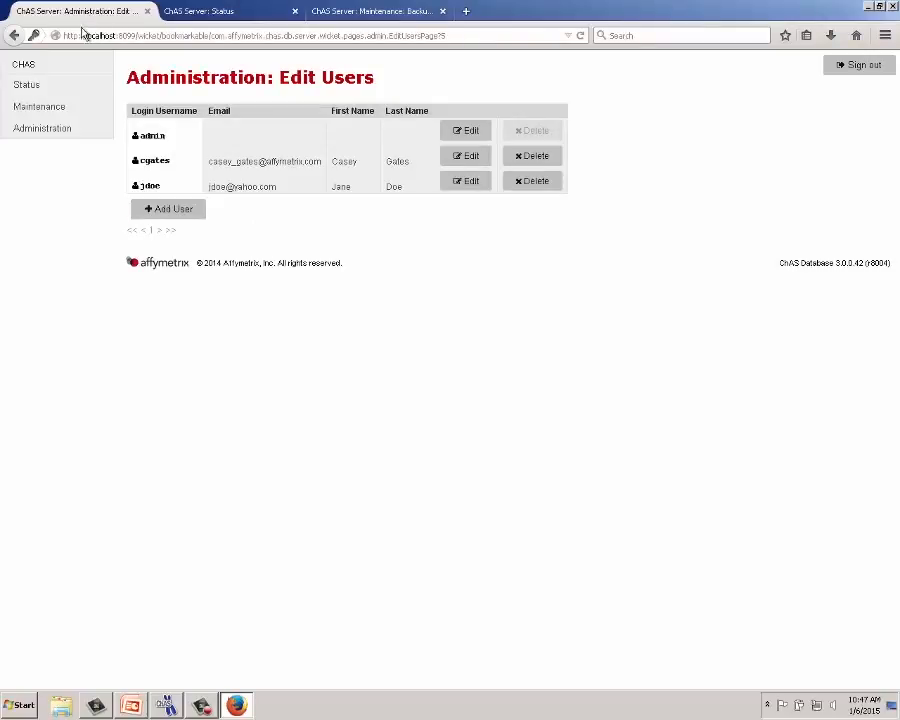
click(53, 108)
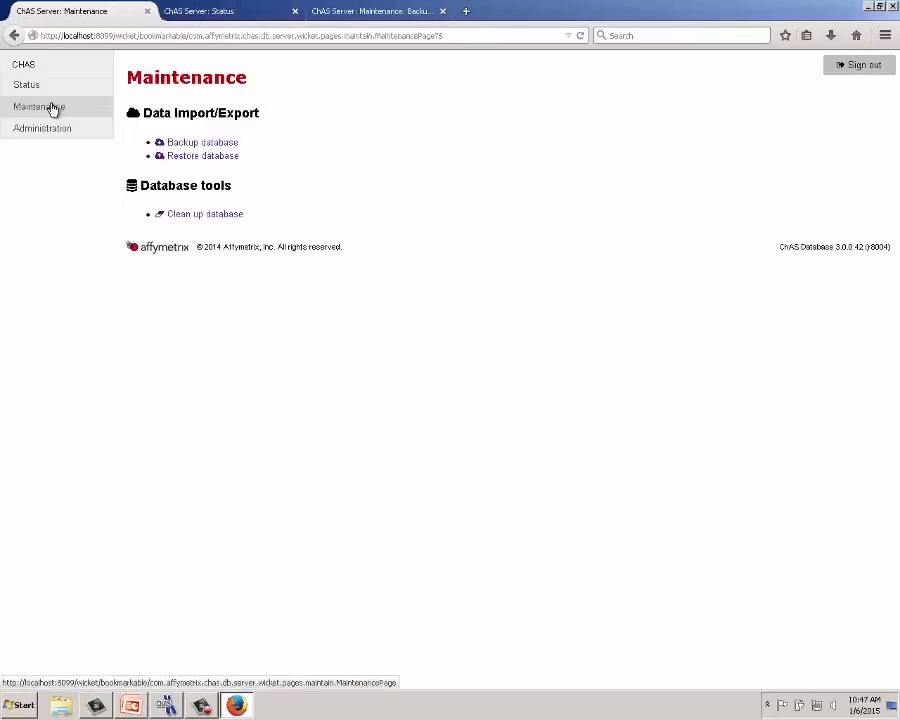
click(187, 156)
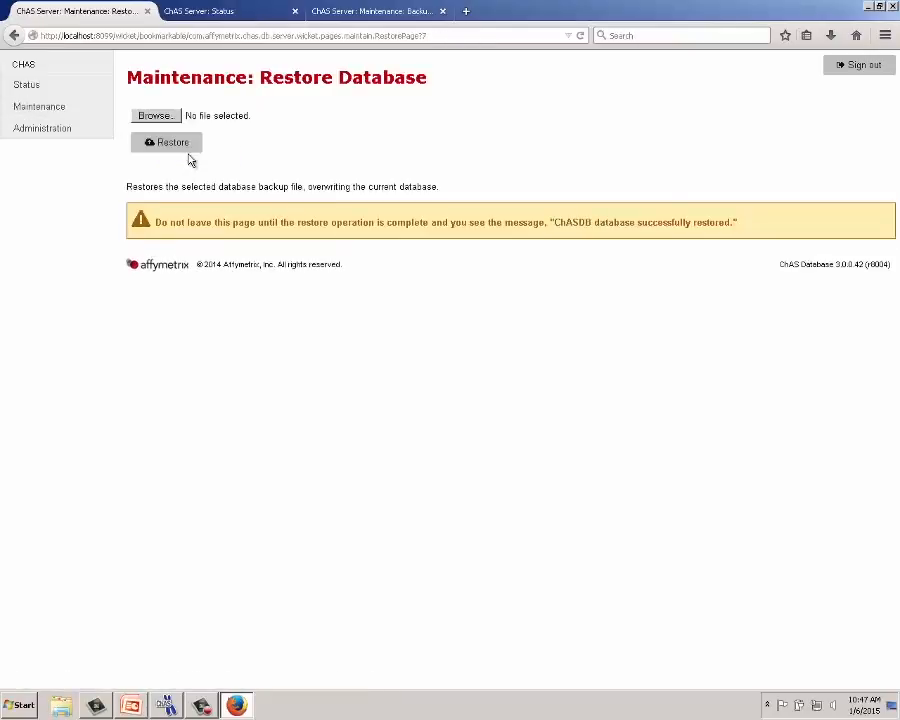
click(176, 117)
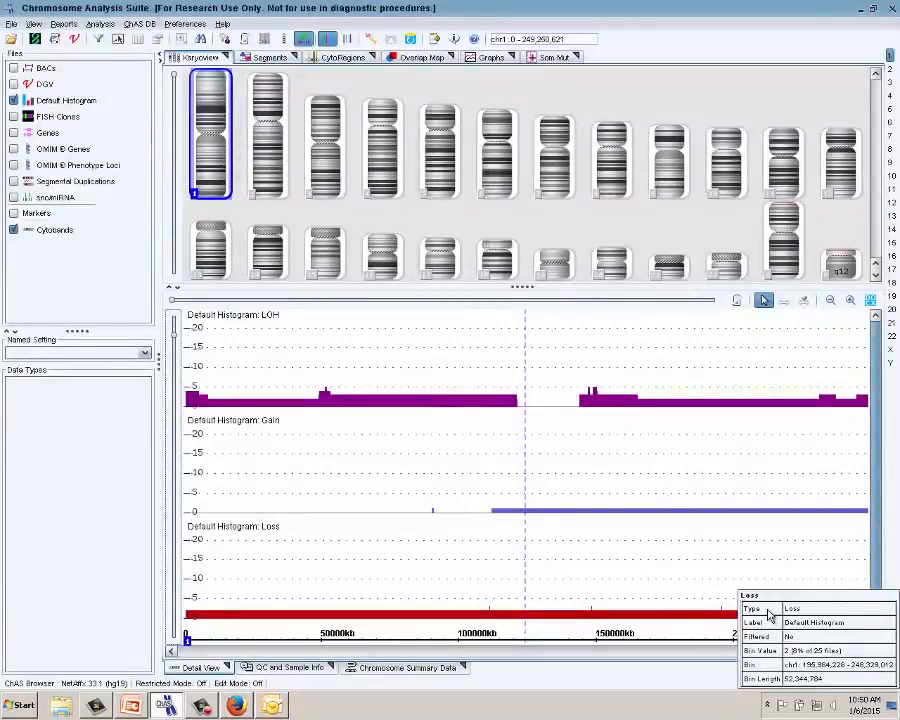
mouse_move(358, 457)
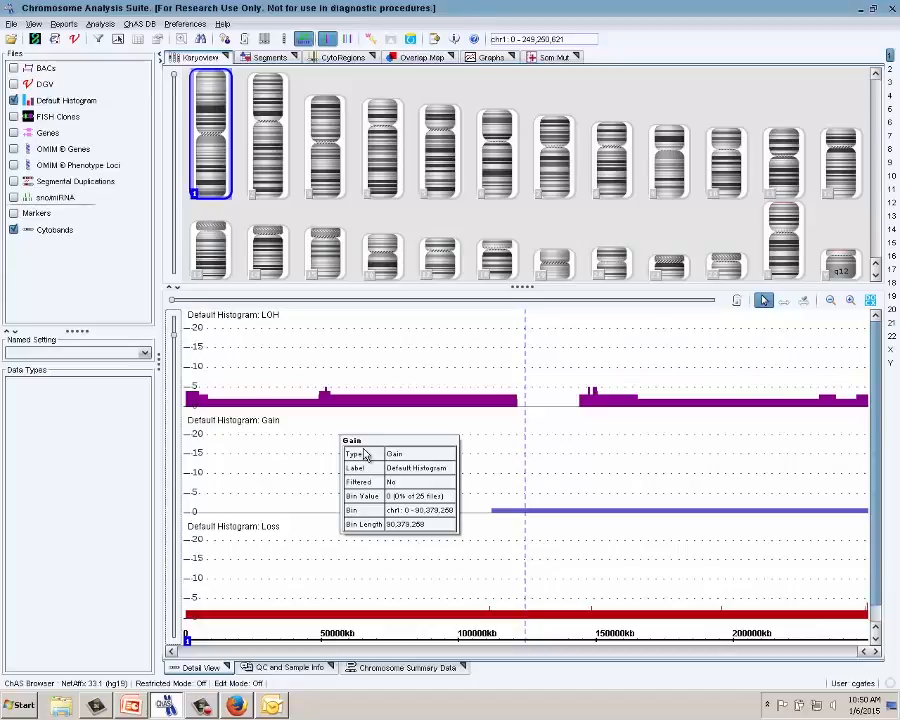
- Minimize ChAS, check the ChASDB .backup file on the desktop, and return to Firefox
click(861, 9)
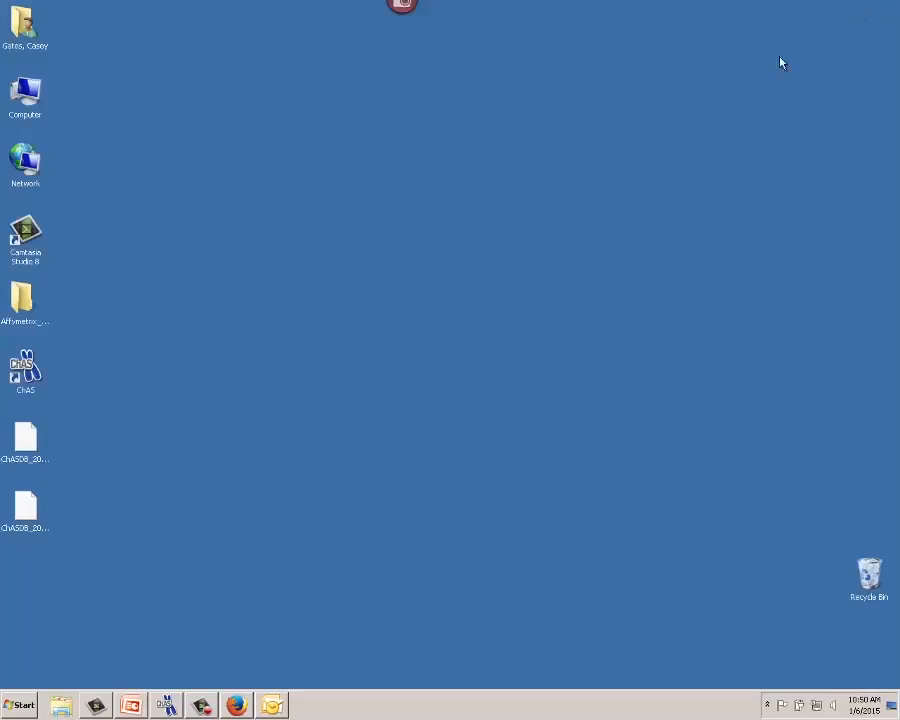
click(35, 505)
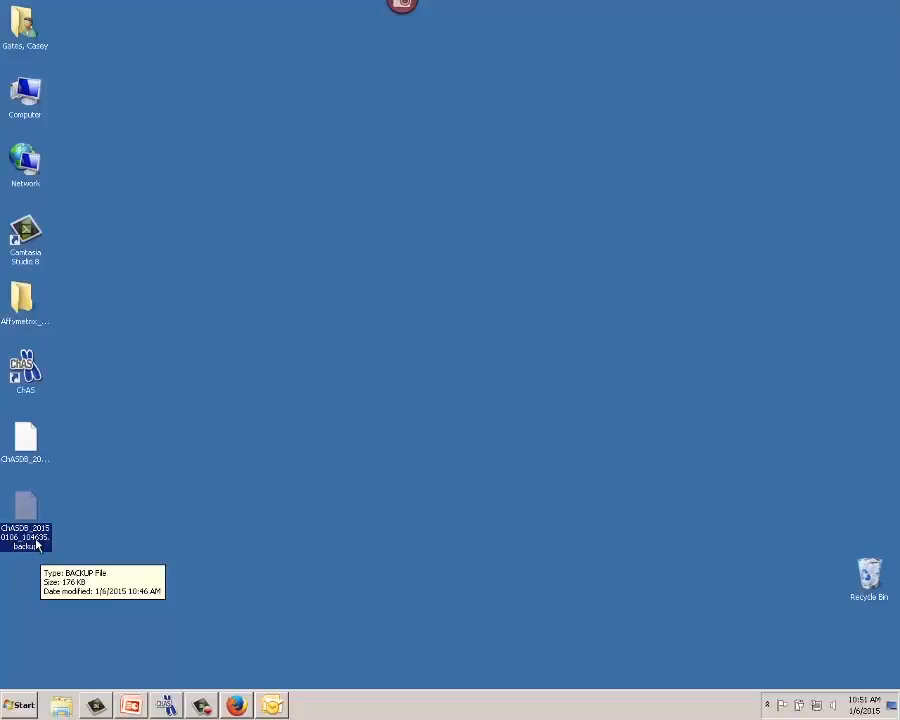
click(498, 640)
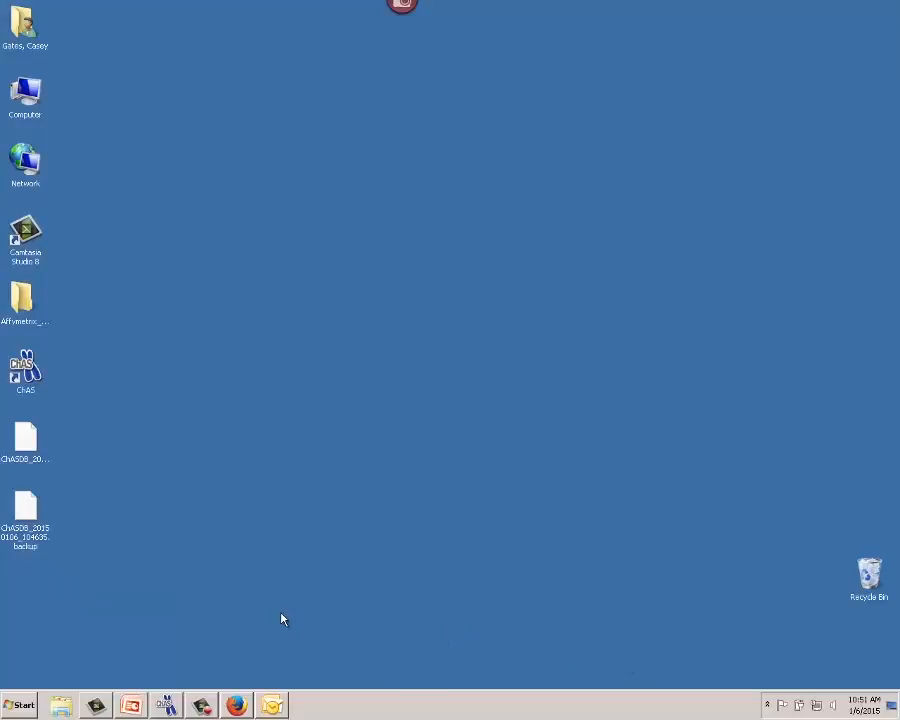
click(228, 700)
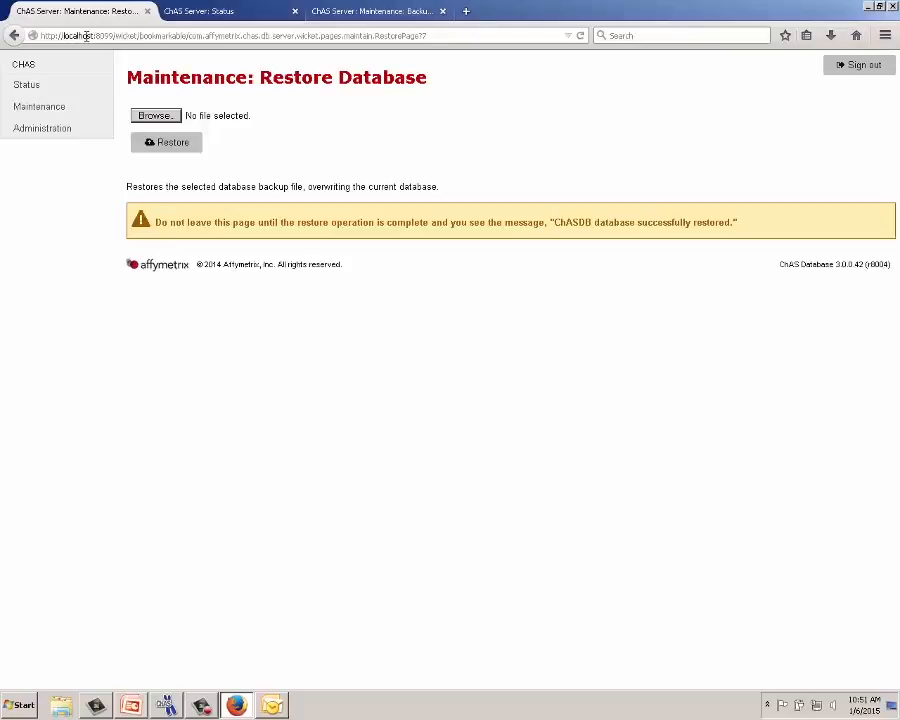
- Close all the ChAS Database admin tabs in Firefox
click(148, 13)
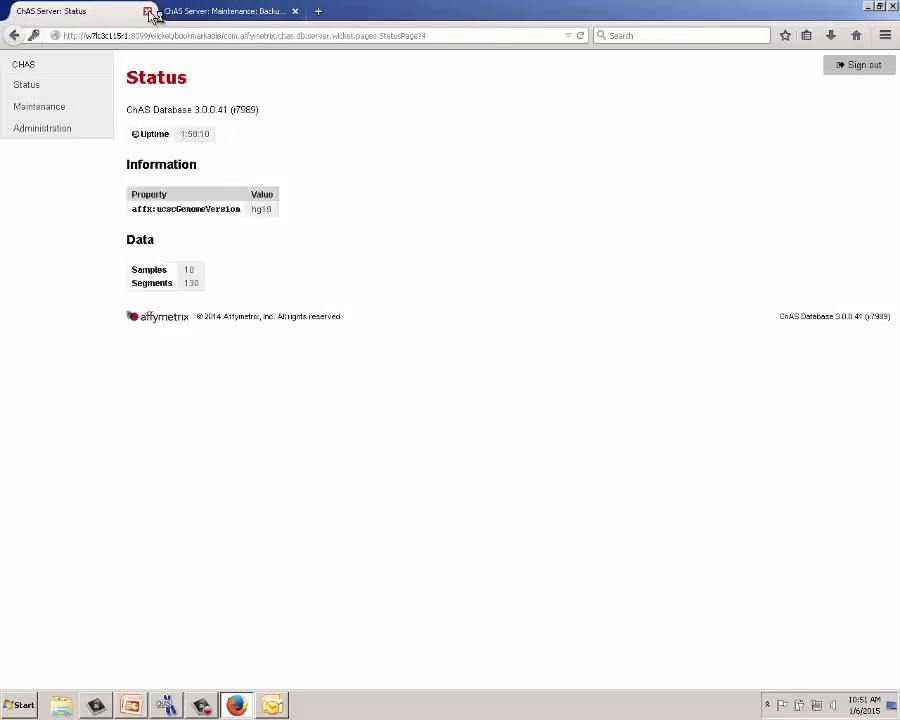
click(148, 12)
click(150, 12)
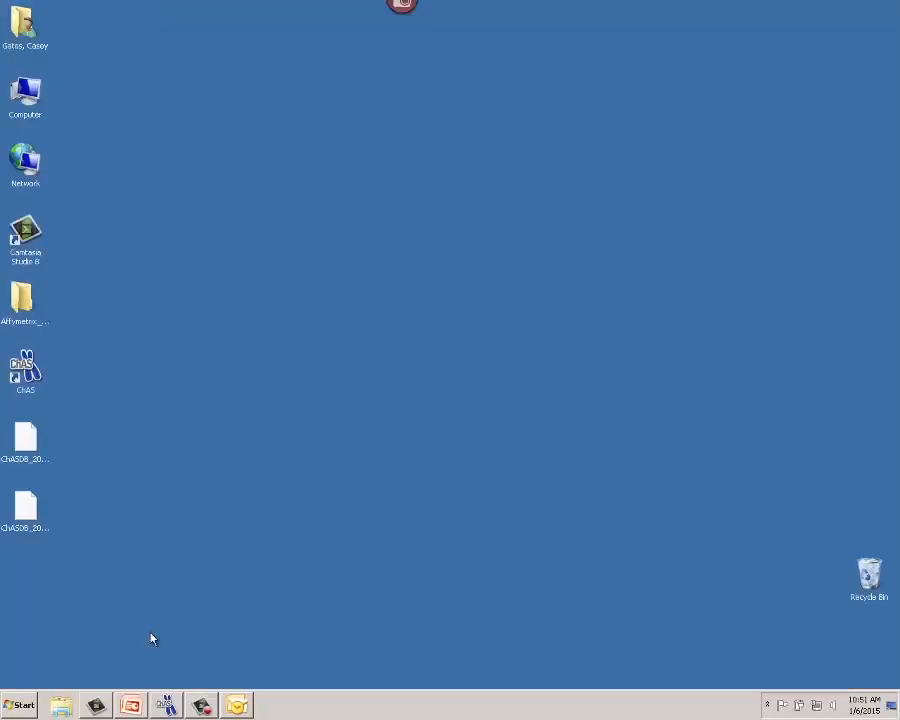
- Open Database Tools from the ChAS client's ChAS DB menu
click(166, 705)
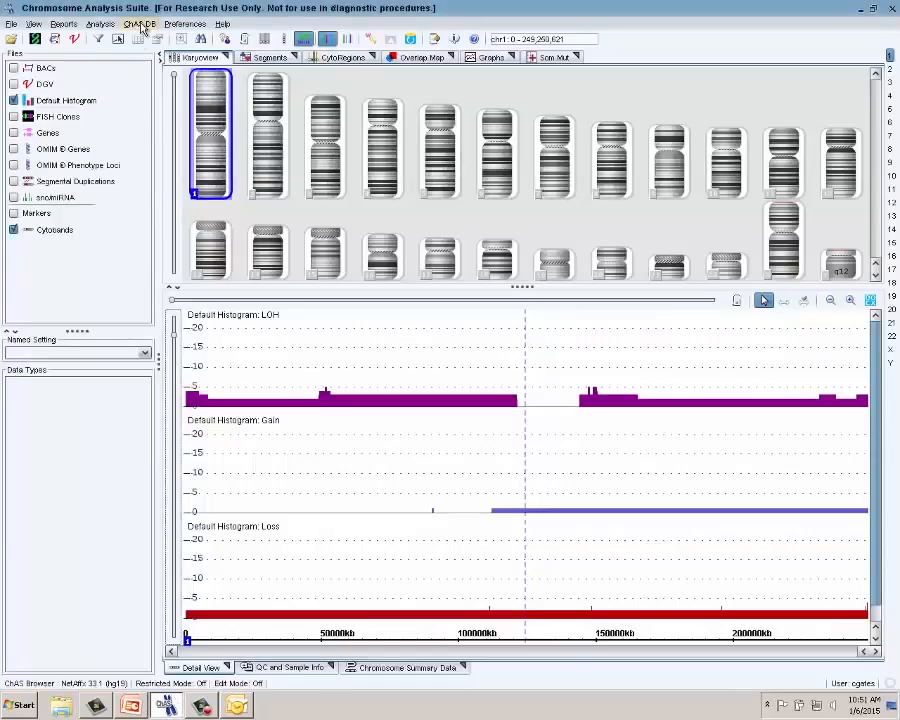
click(139, 24)
click(150, 70)
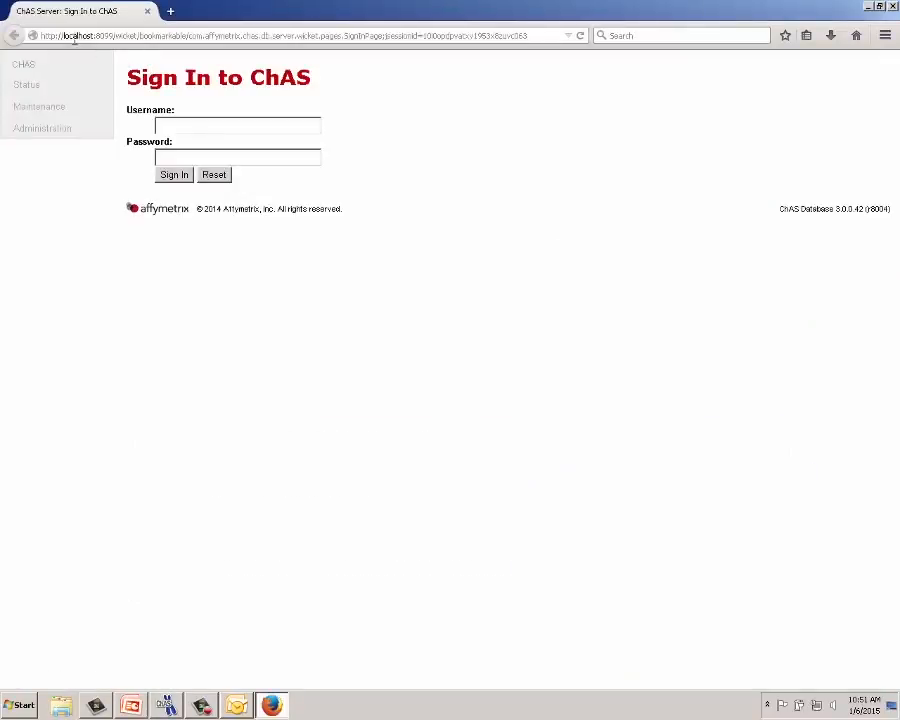
- Sign in to the localhost Database Tools as administrator and decline saving the password
click(184, 119)
text(admin)
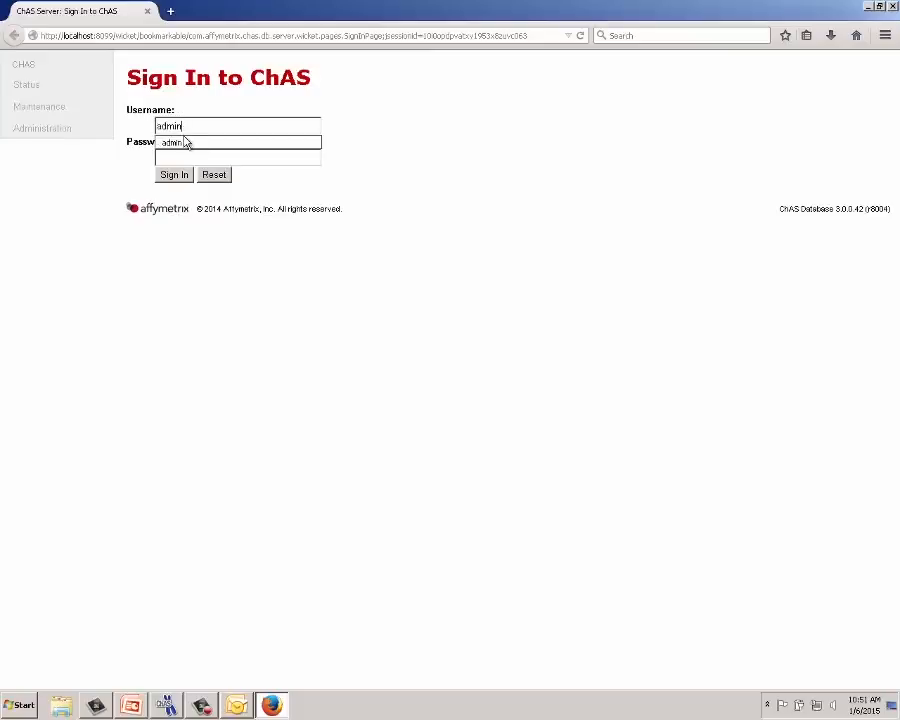
click(184, 157)
text(admin)
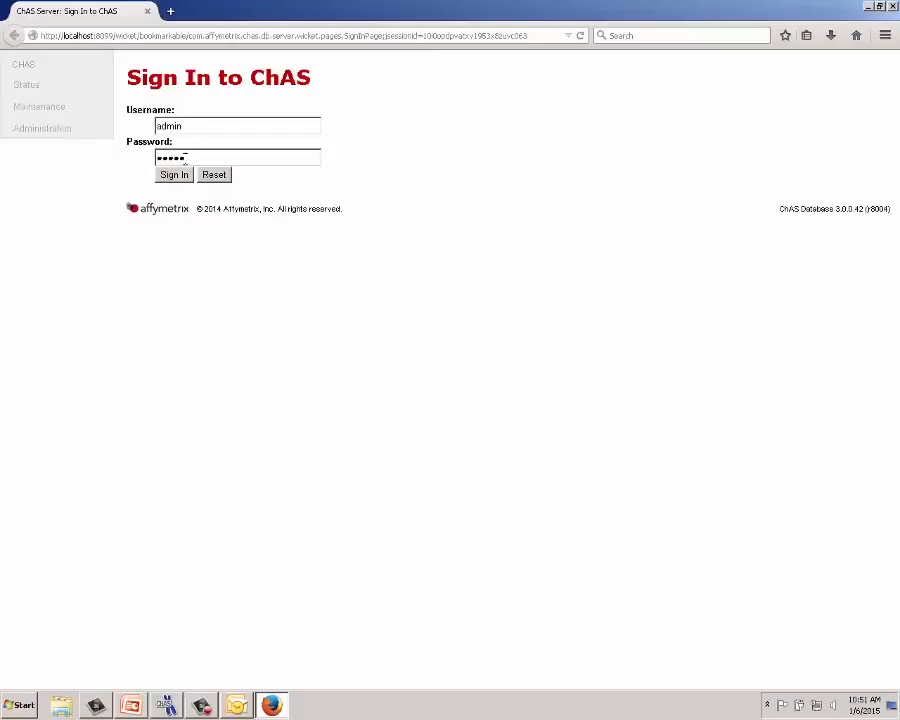
click(182, 175)
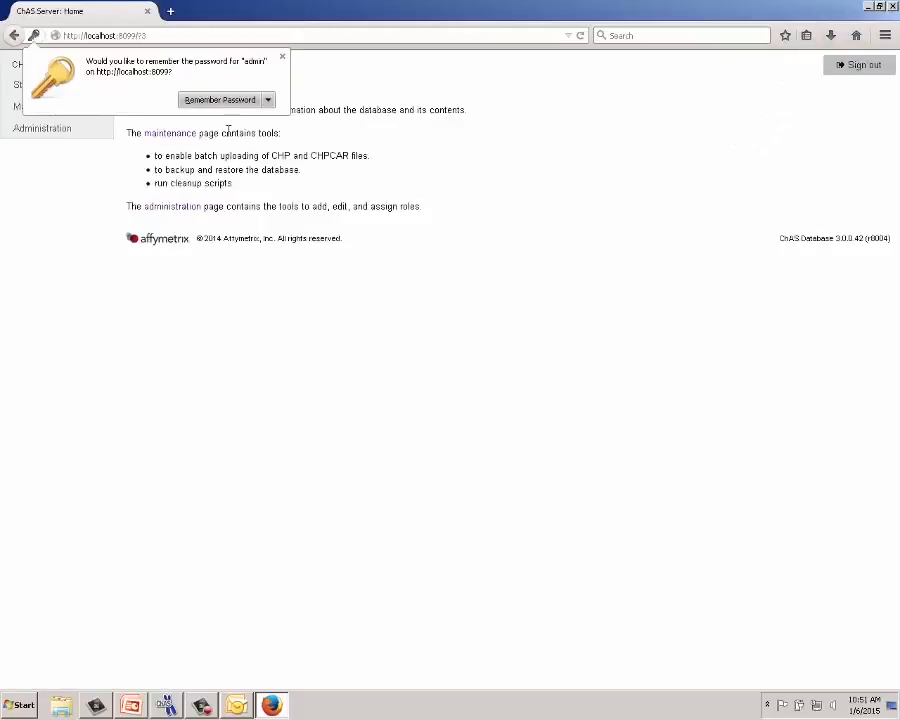
click(283, 58)
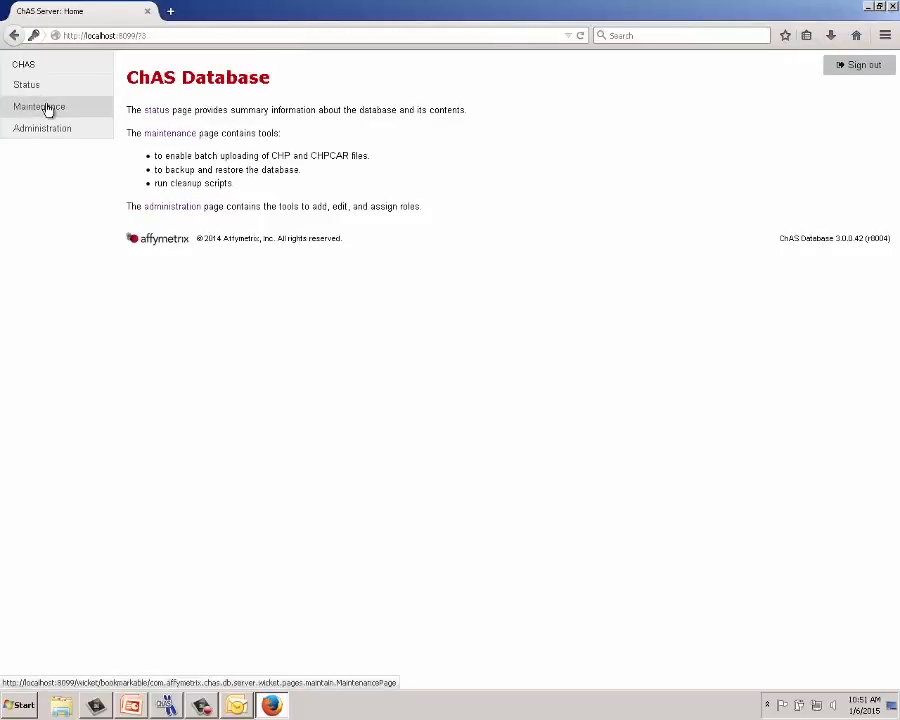
- Go to Maintenance > Restore database and browse for a backup file
click(47, 108)
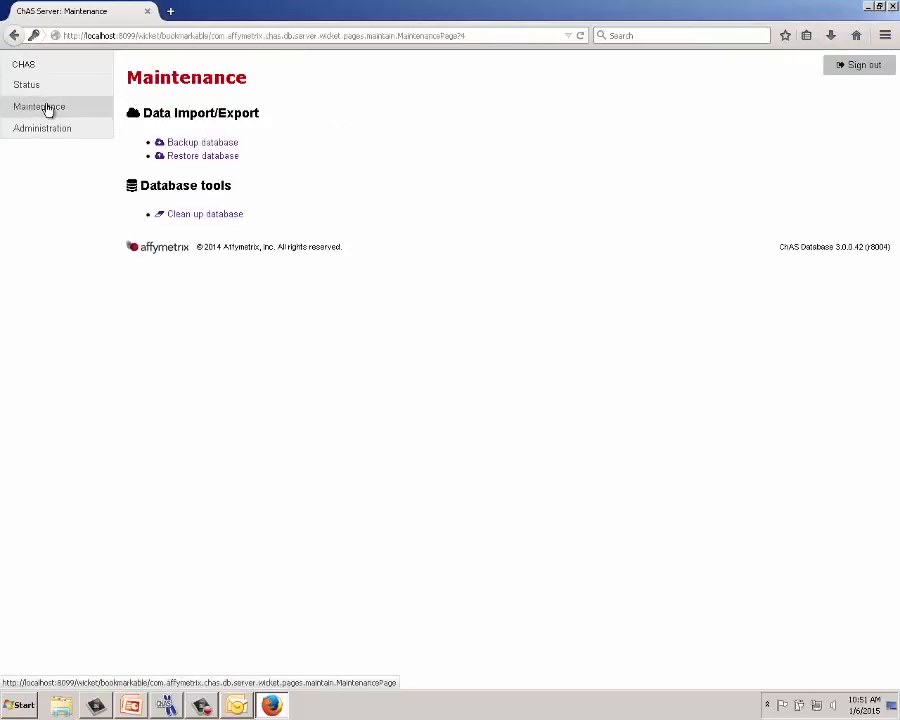
click(173, 156)
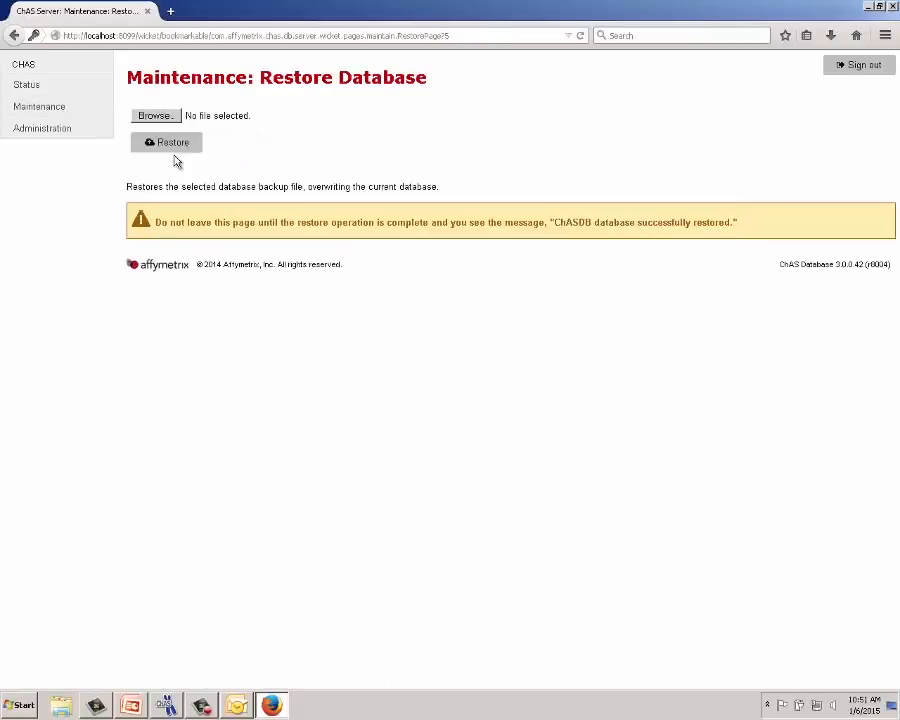
click(168, 117)
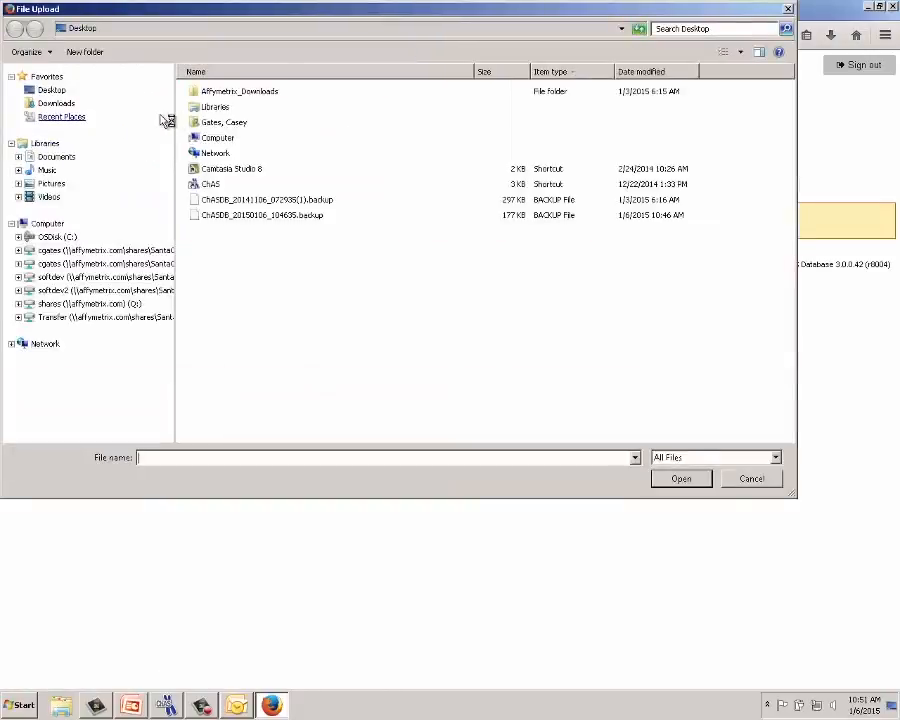
- Choose ChASDB_20150106_104635.backup from the Desktop and start the restore
click(52, 91)
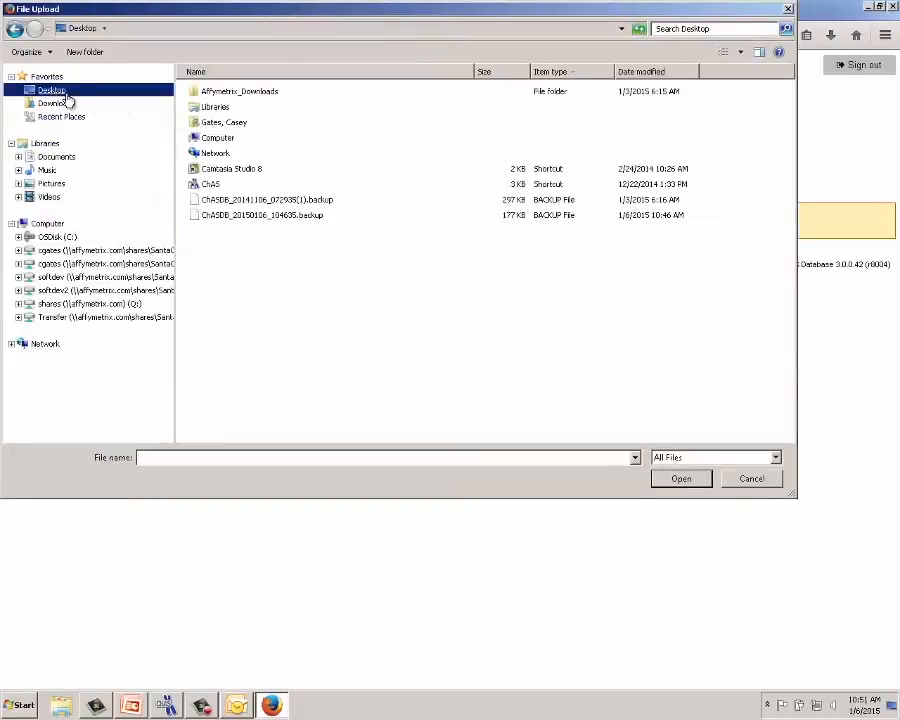
click(240, 216)
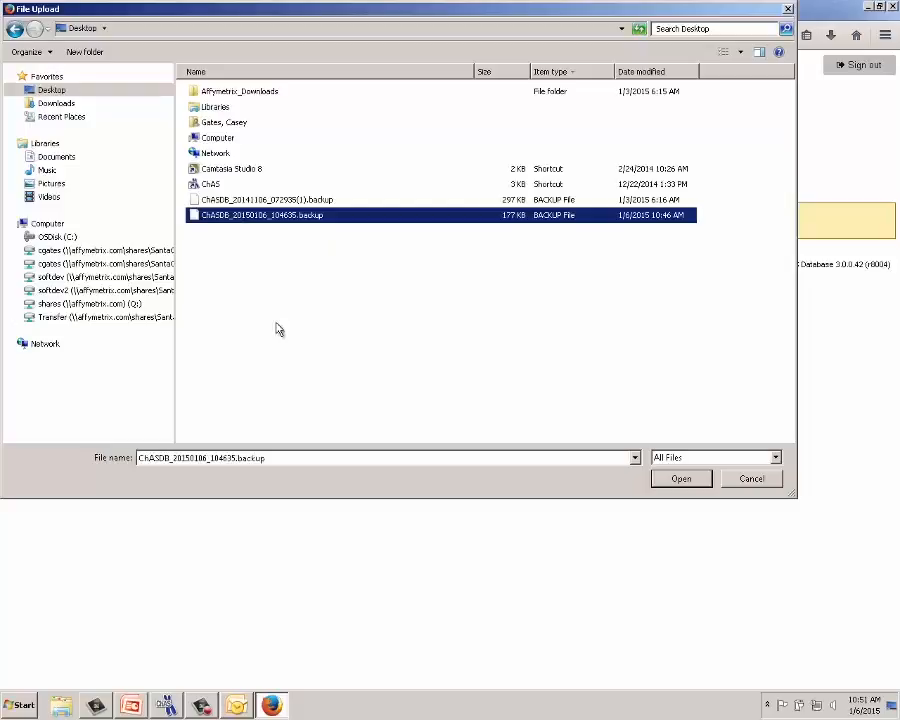
click(688, 480)
click(170, 146)
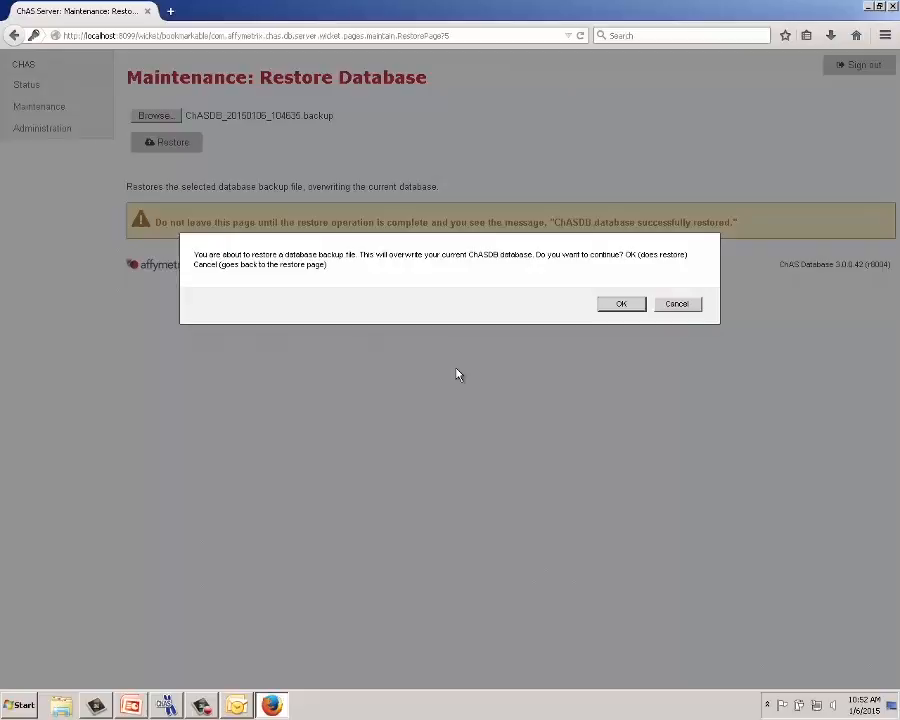
- Confirm overwriting the current database, then return to the ChAS client after the restore
click(621, 304)
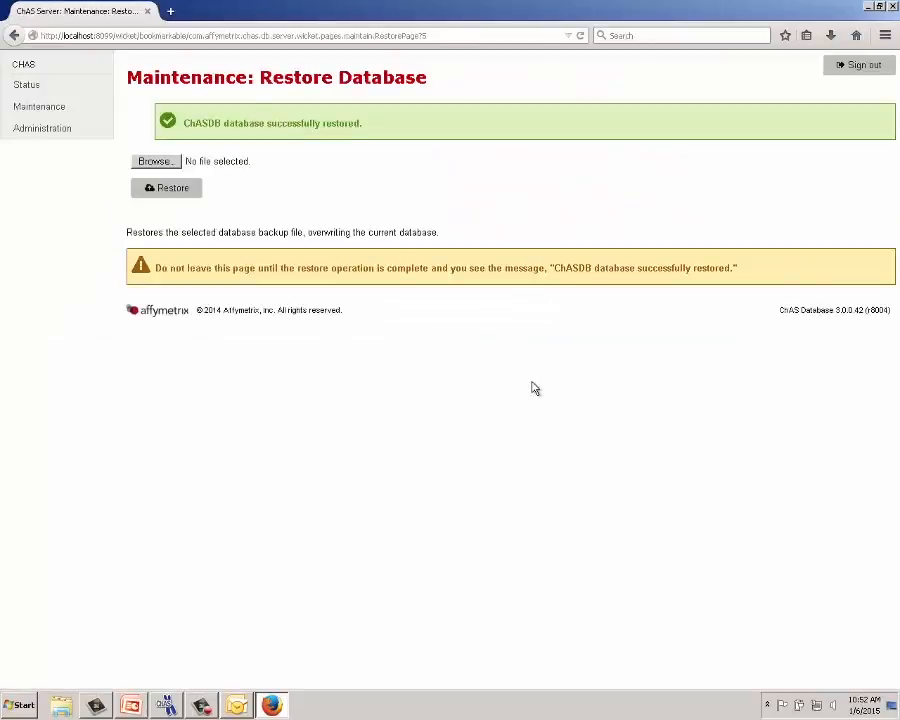
click(178, 705)
mouse_move(205, 499)
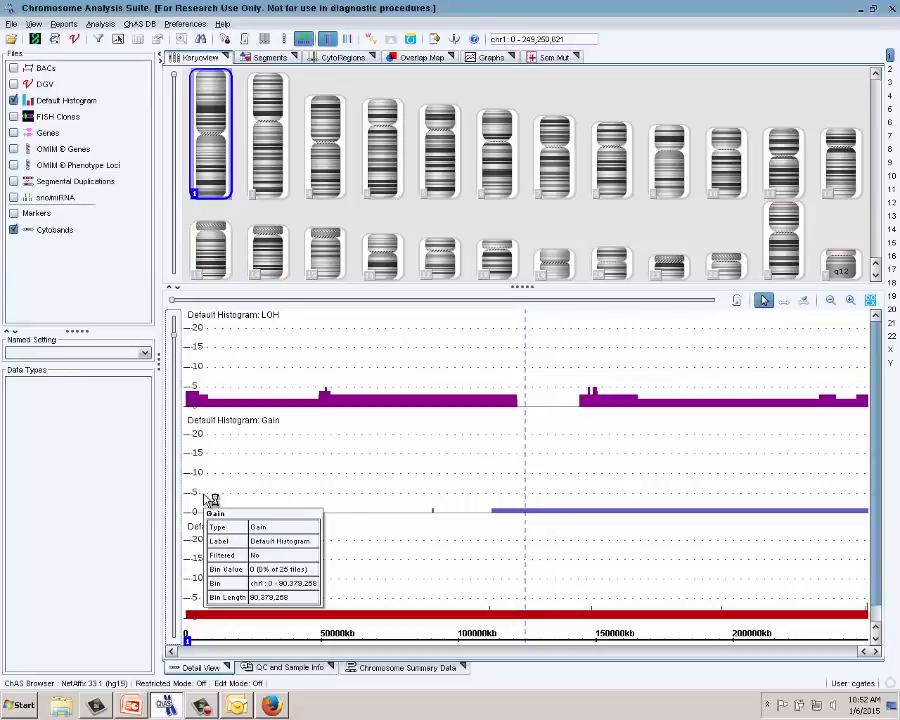
- Refresh ChAS DB data, then change the DB server hostname from localhost to W7LCSC116R1
click(148, 25)
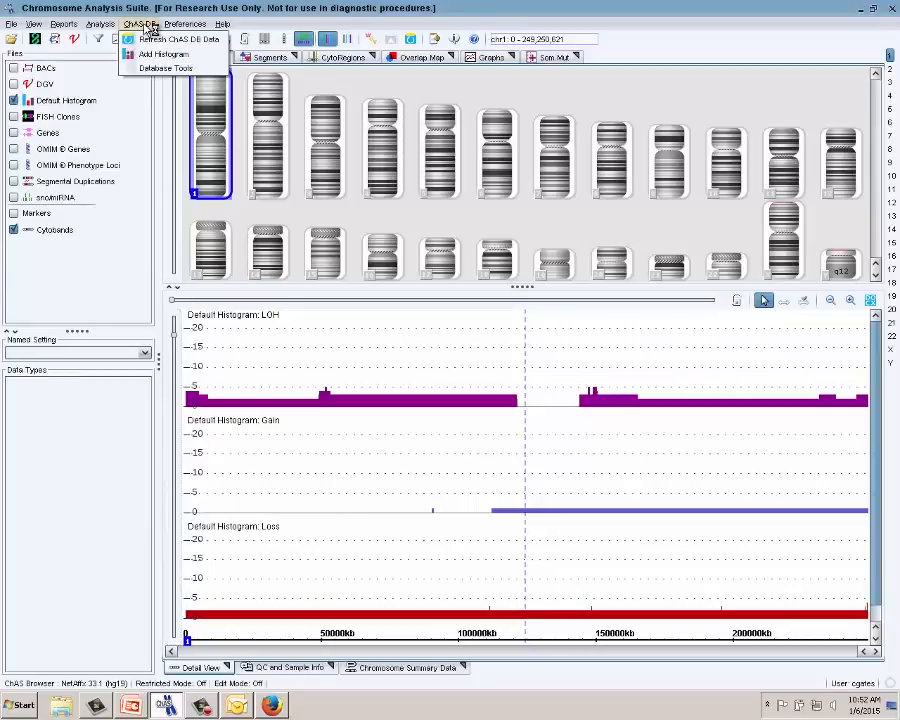
click(150, 39)
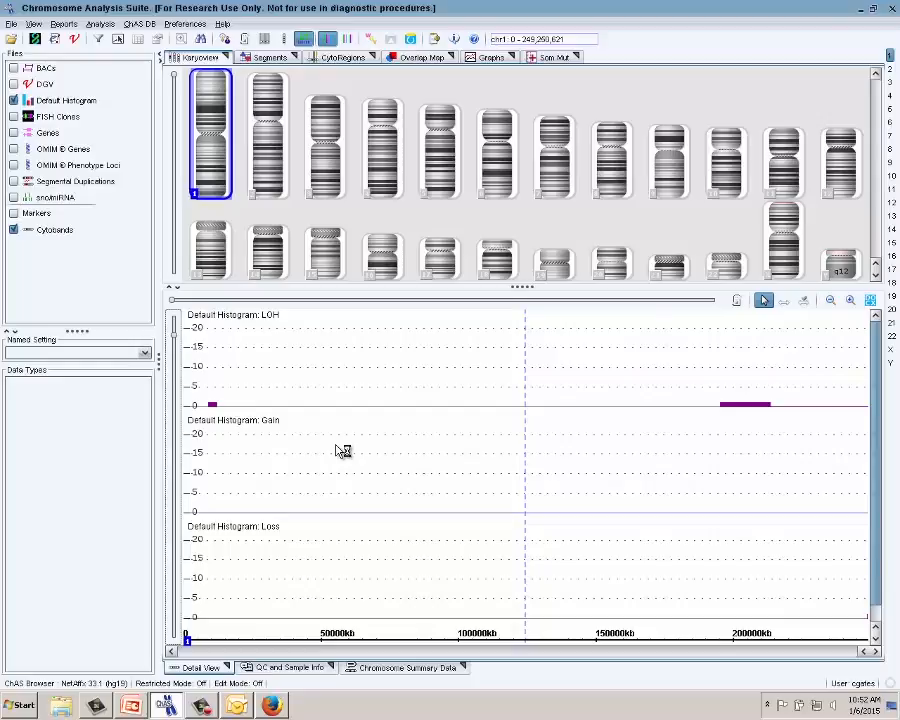
click(184, 23)
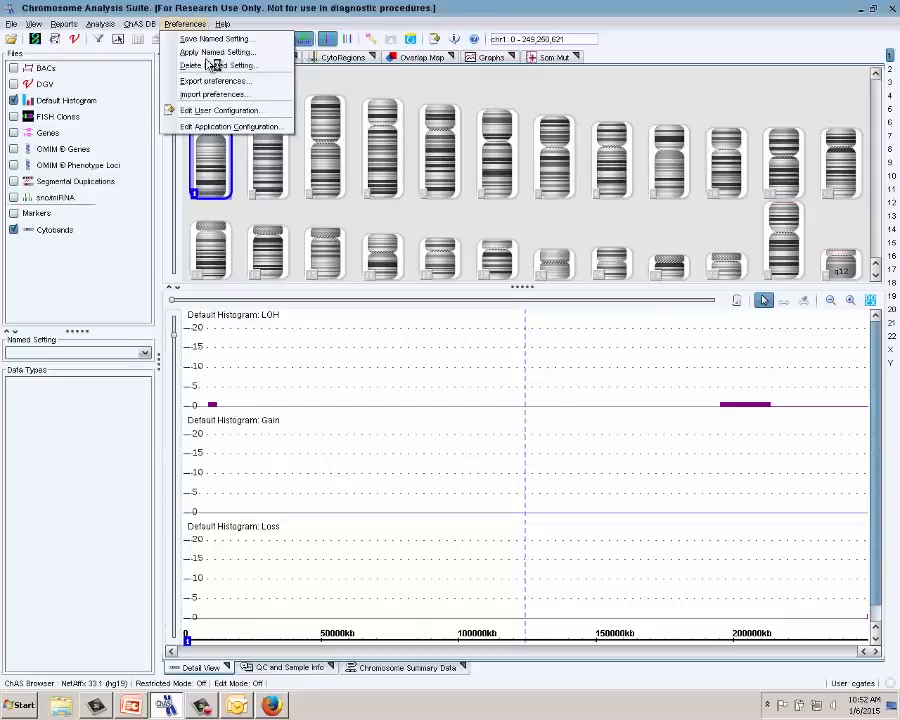
click(233, 128)
click(440, 275)
double_click(417, 305)
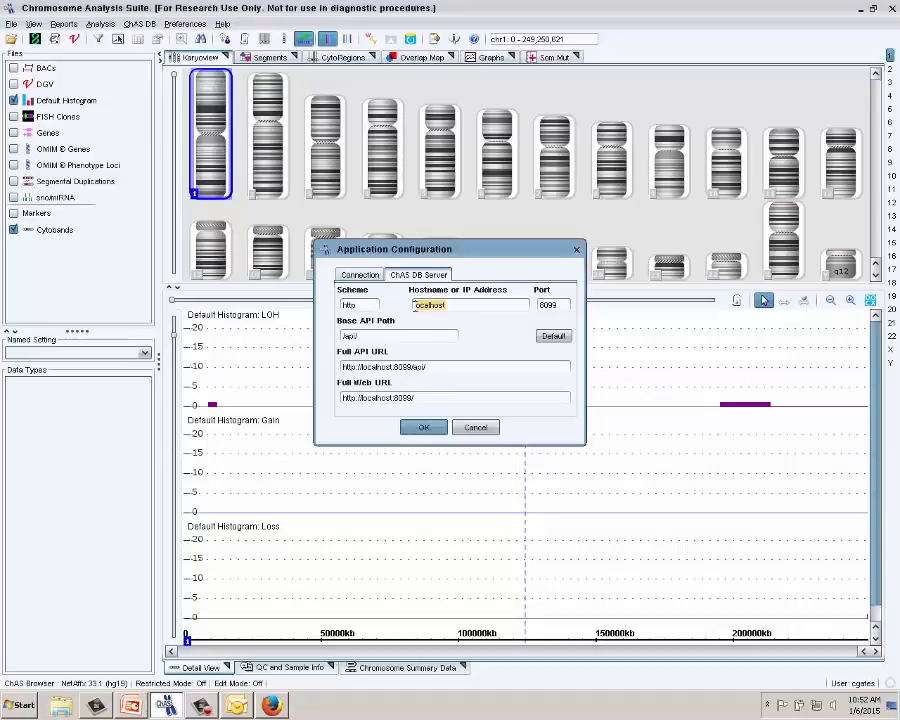
text(W7LCSC116R1)
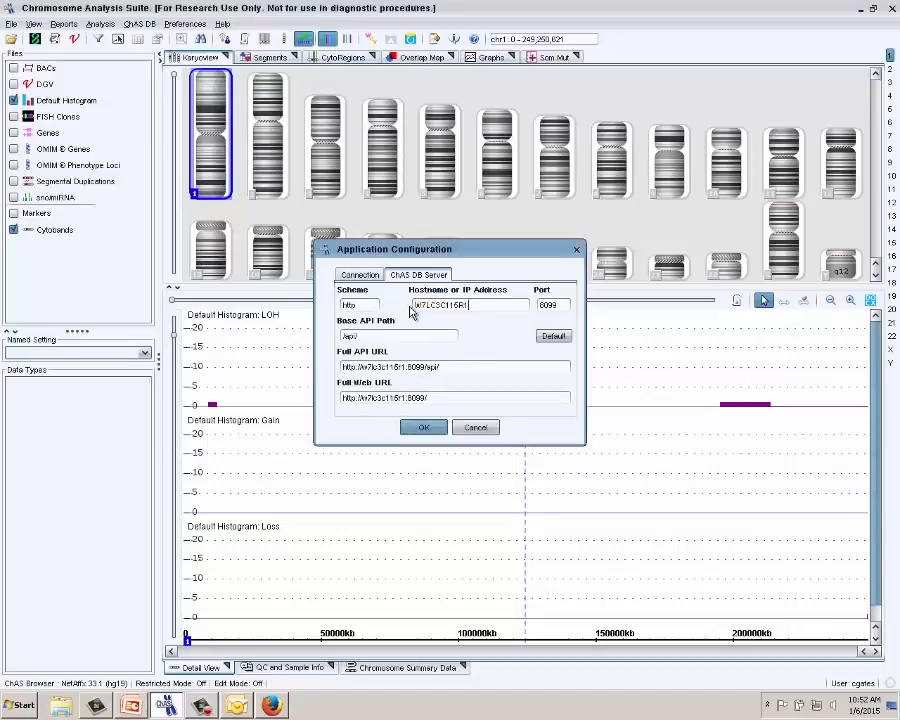